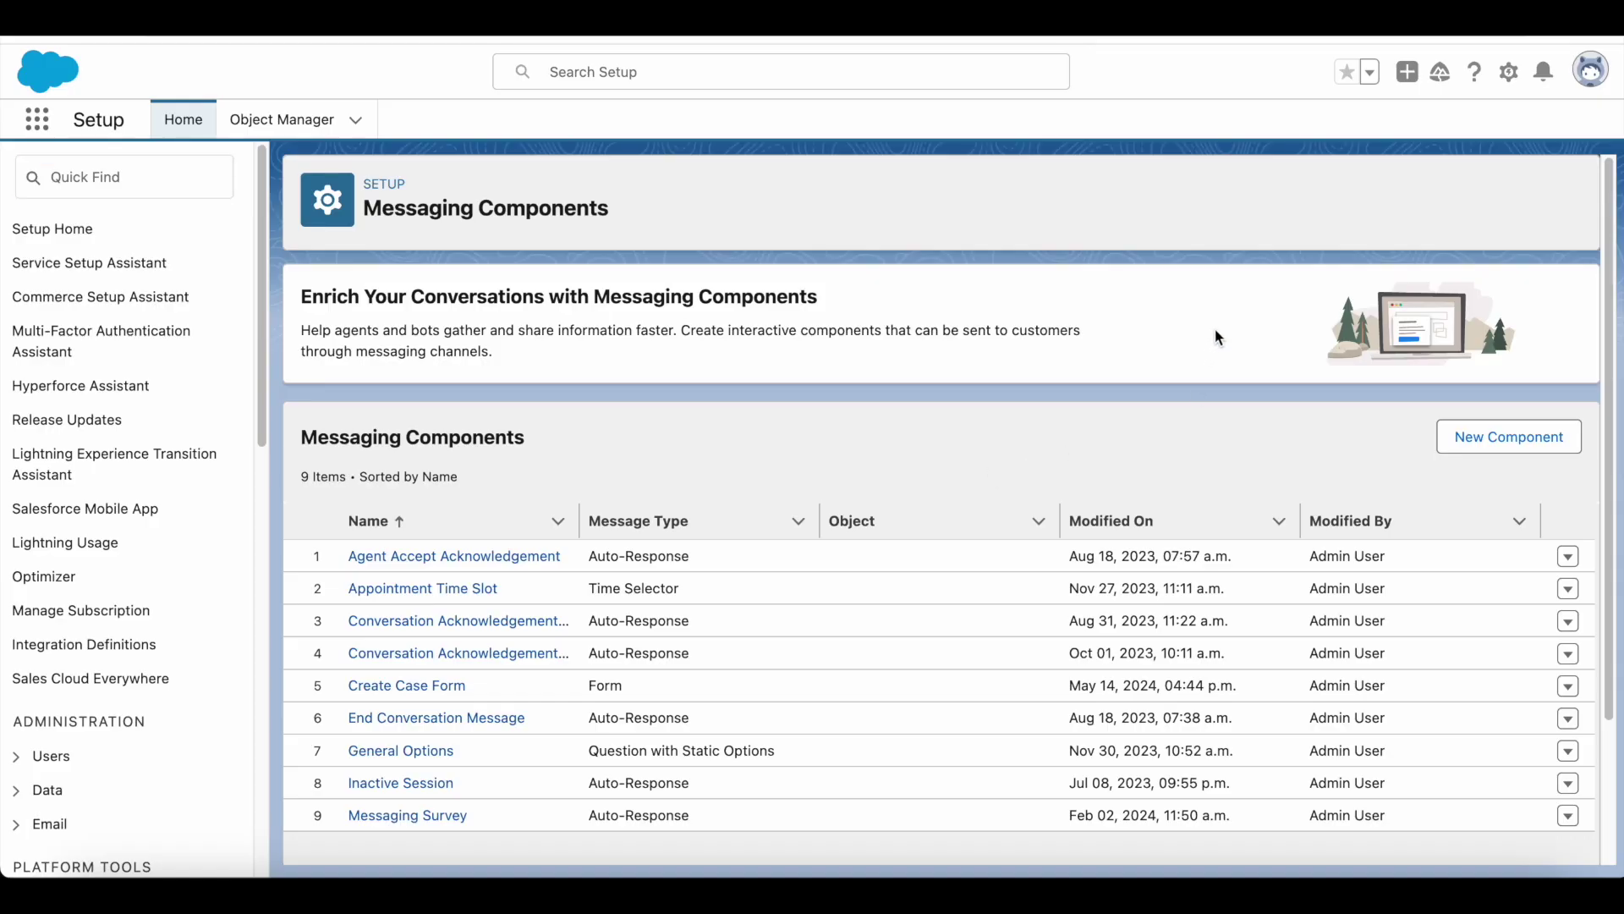
# Show the Create Case for Messaging Form global action behind the Form-type Create Case Form component.
pyautogui.doubleClick(593, 687)
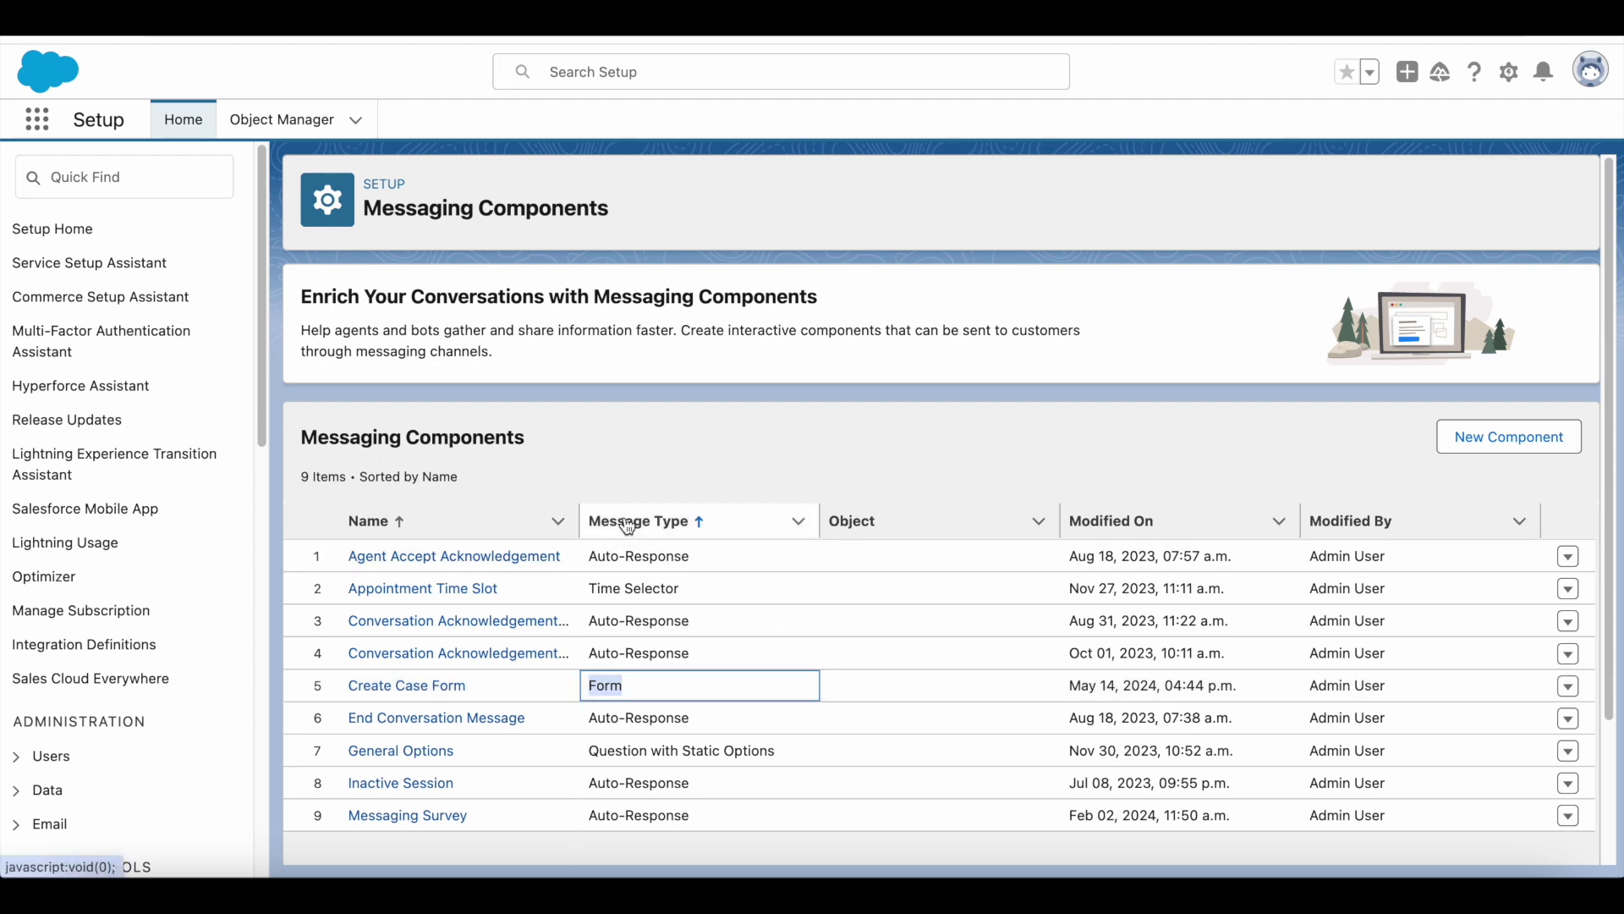
pyautogui.click(407, 685)
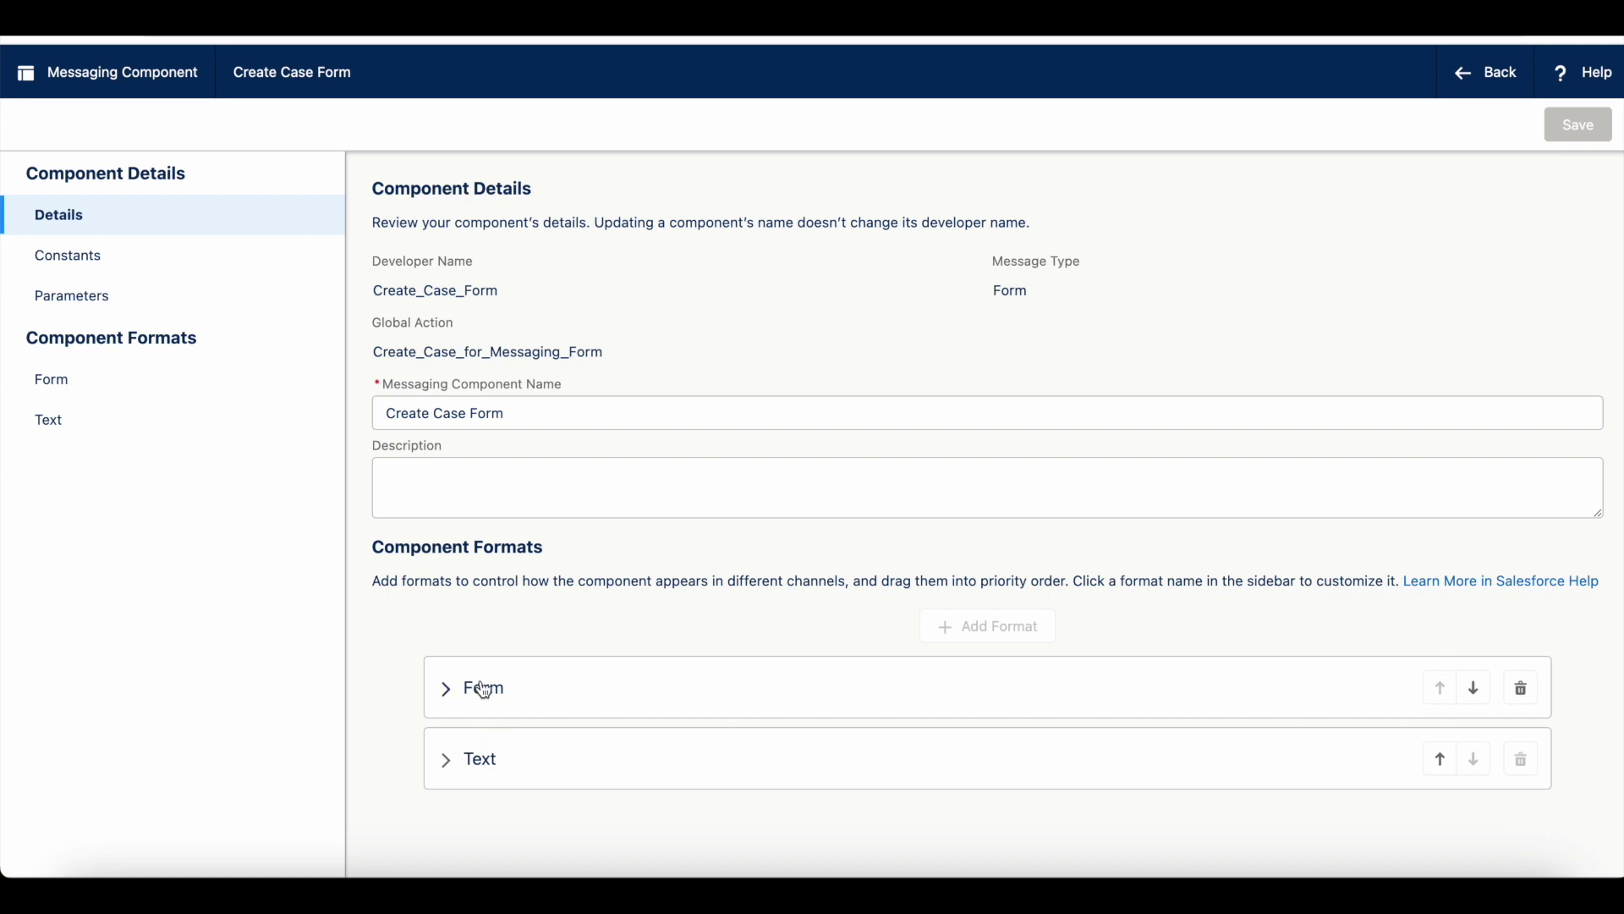
# Preview the Form format of the Create Case Form messaging component.
pyautogui.click(162, 390)
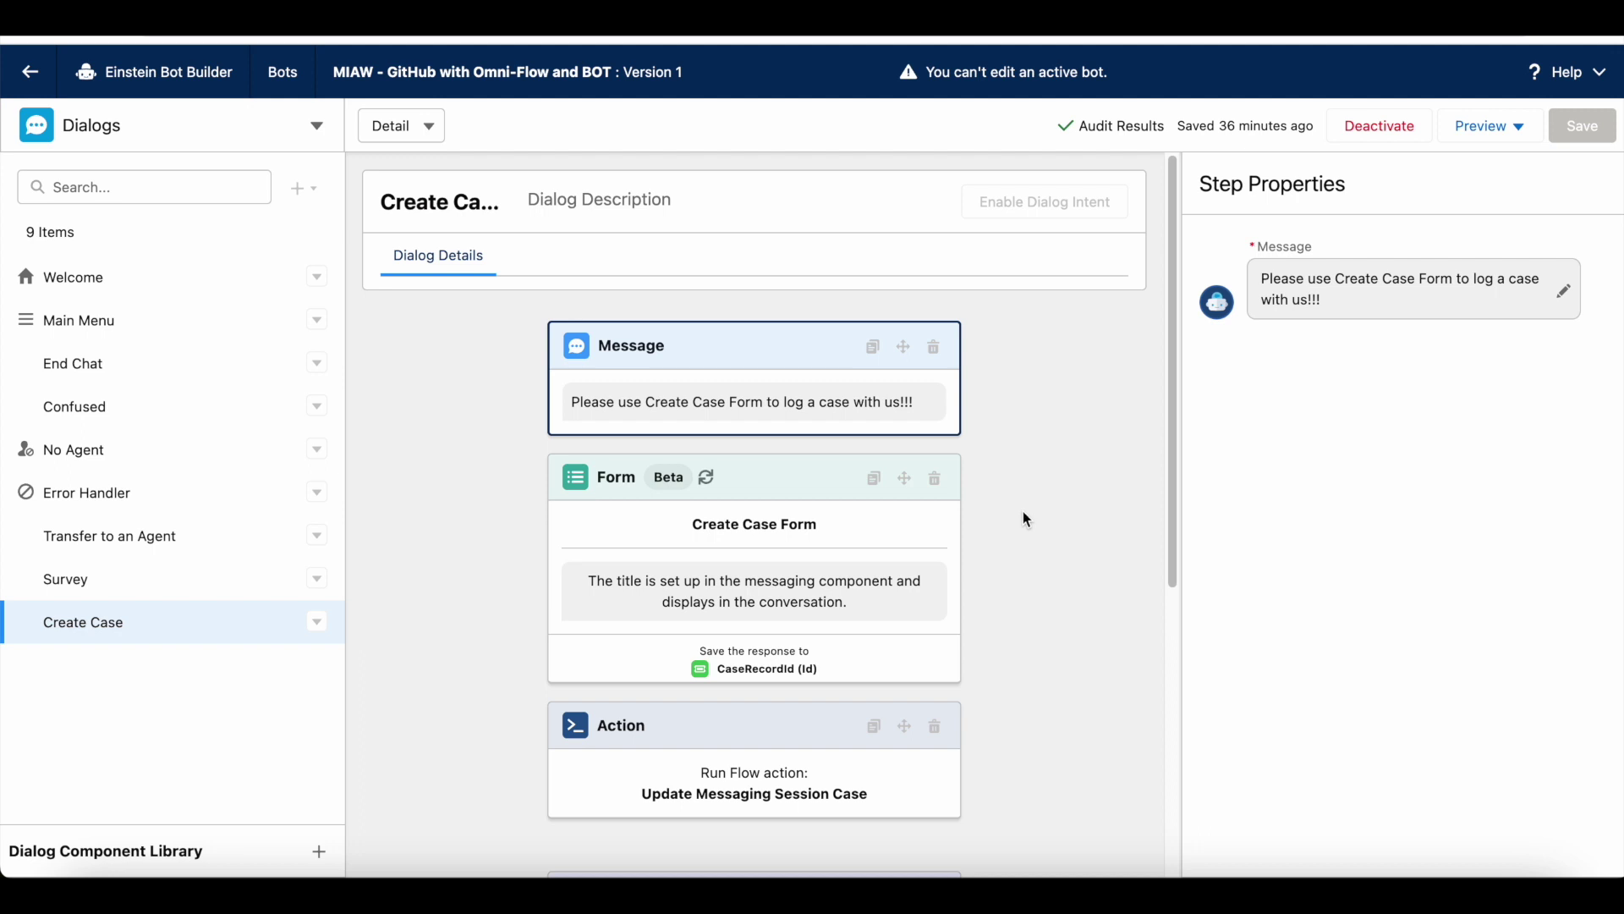
# Review the Welcome and Main Menu dialogs, then return to the Create Case dialog.
pyautogui.click(155, 279)
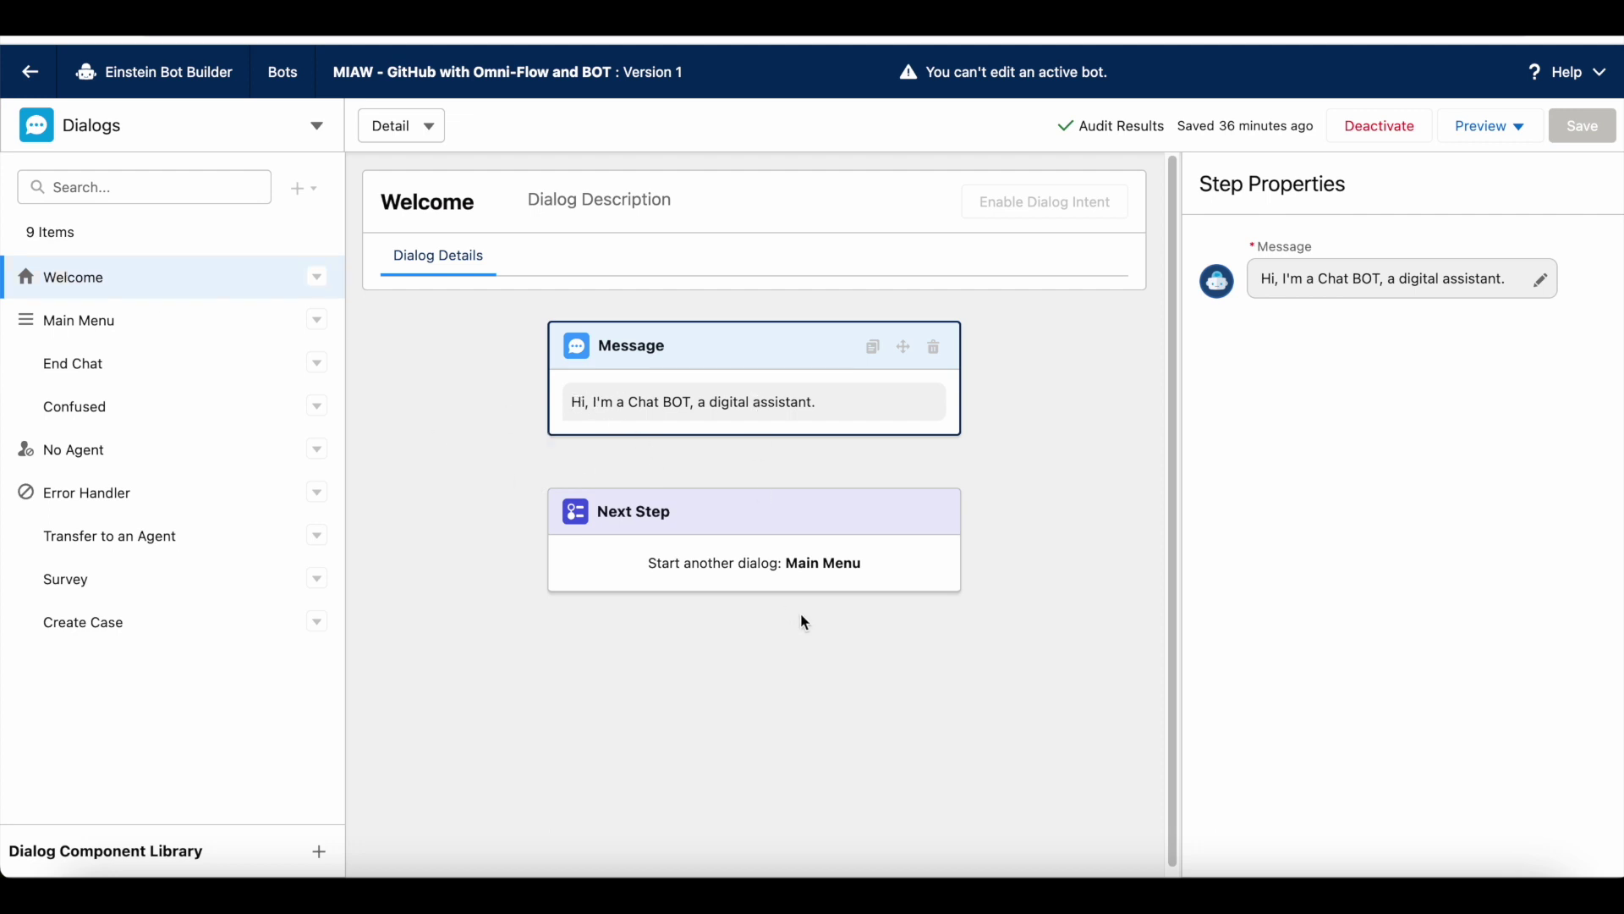
pyautogui.click(170, 327)
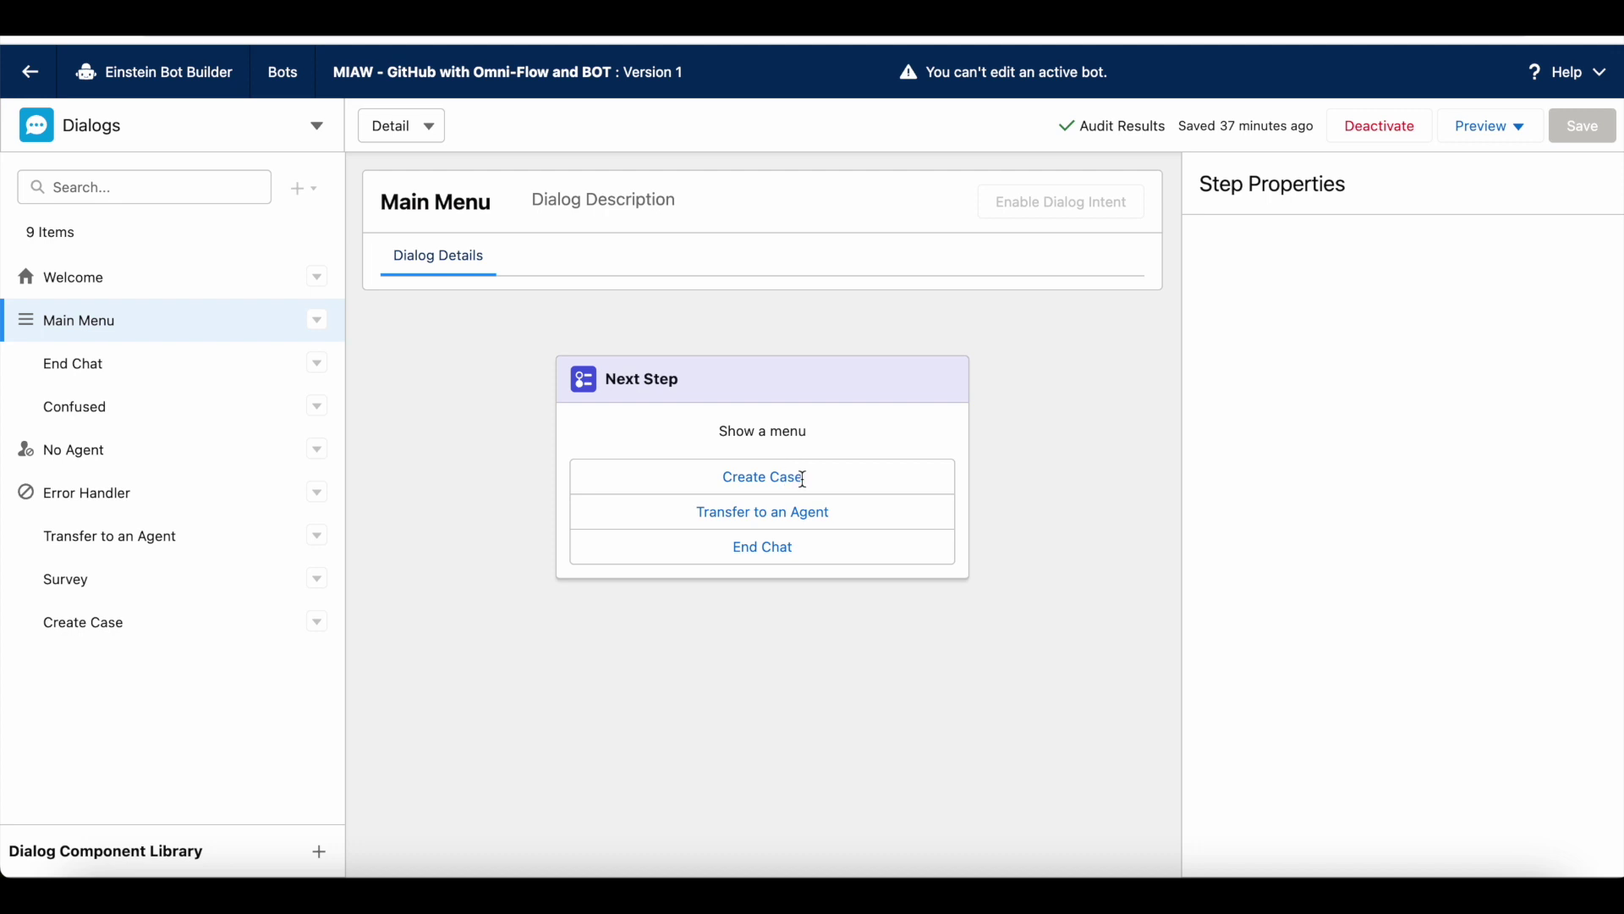
pyautogui.click(136, 618)
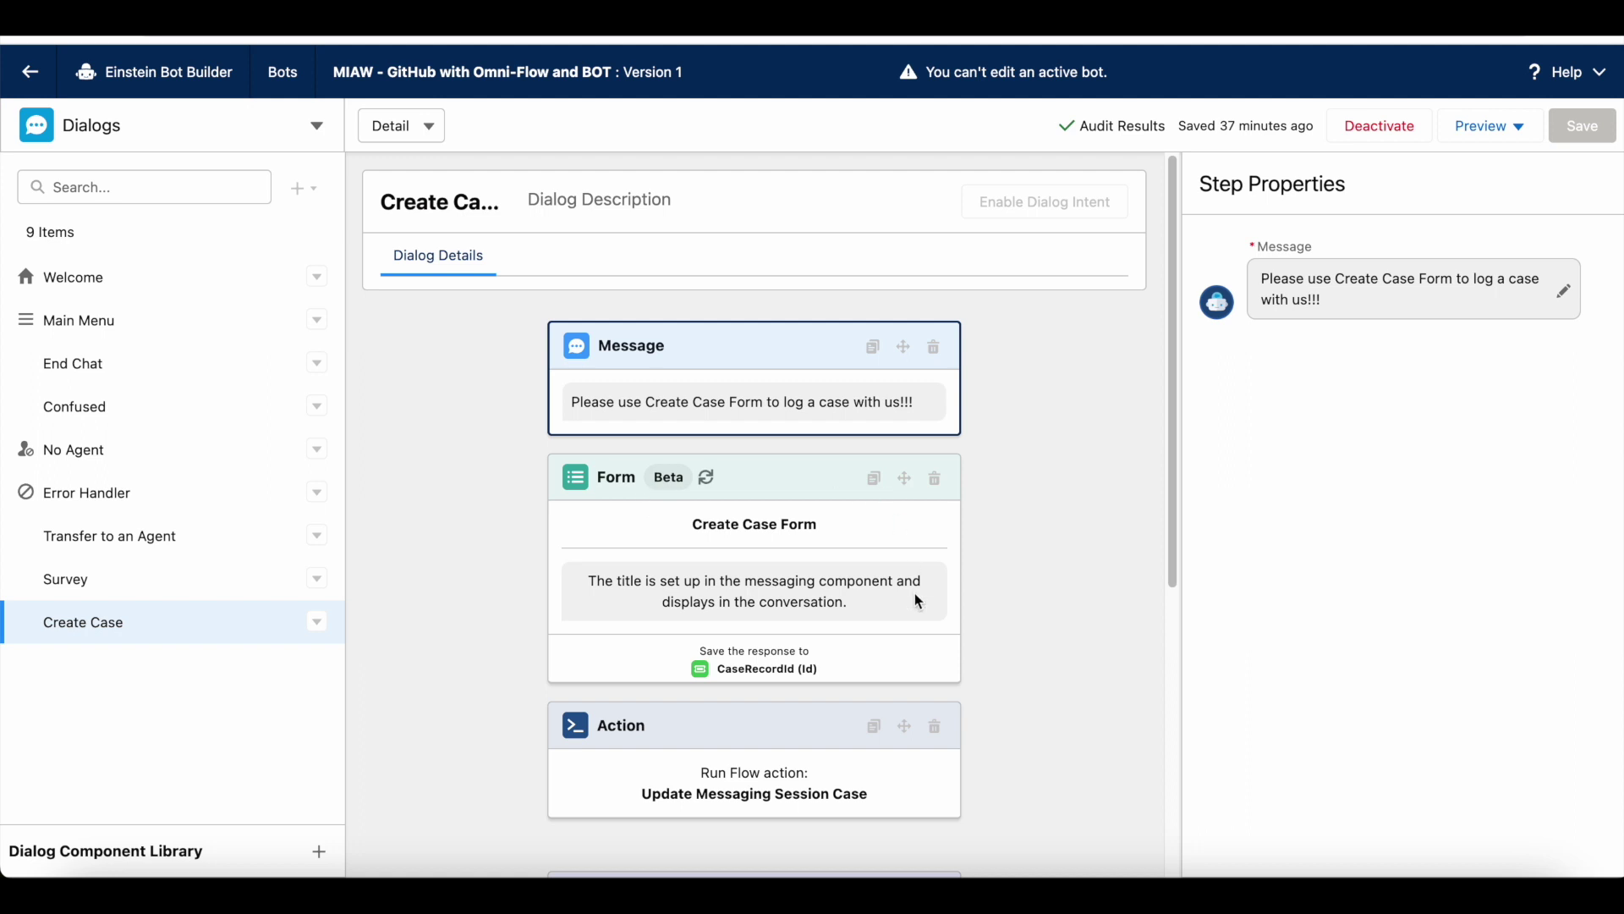
pyautogui.scroll(-2, 819, 528)
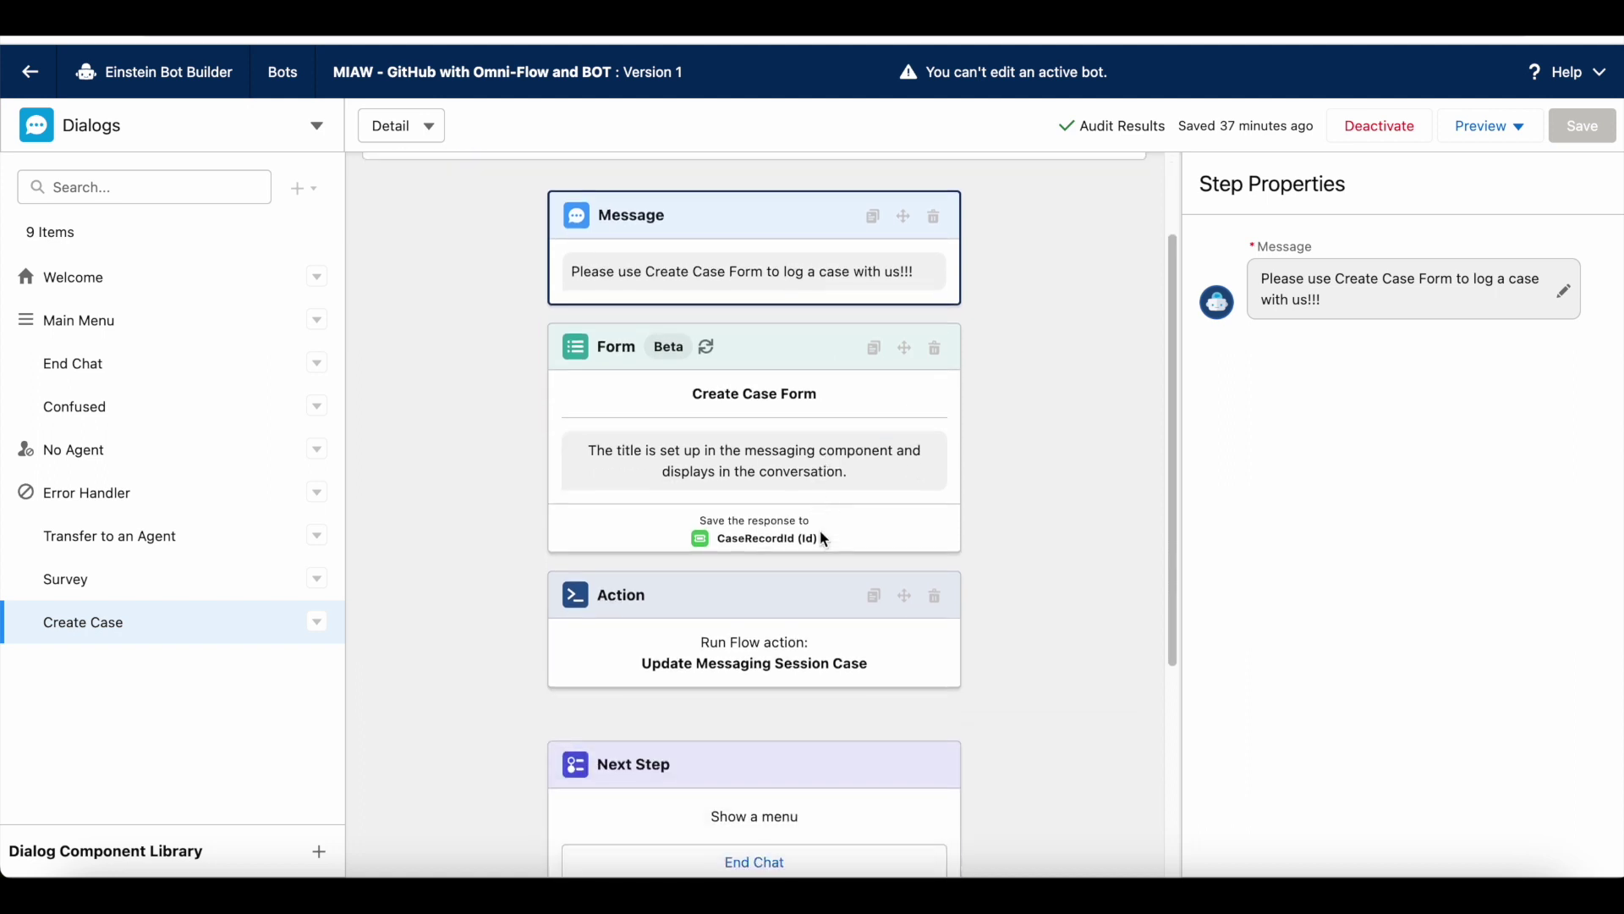
pyautogui.scroll(-3, 820, 529)
# Inspect the flow action's CaseRecordId and Routable Id inputs and the Update Messaging Session element.
pyautogui.click(739, 514)
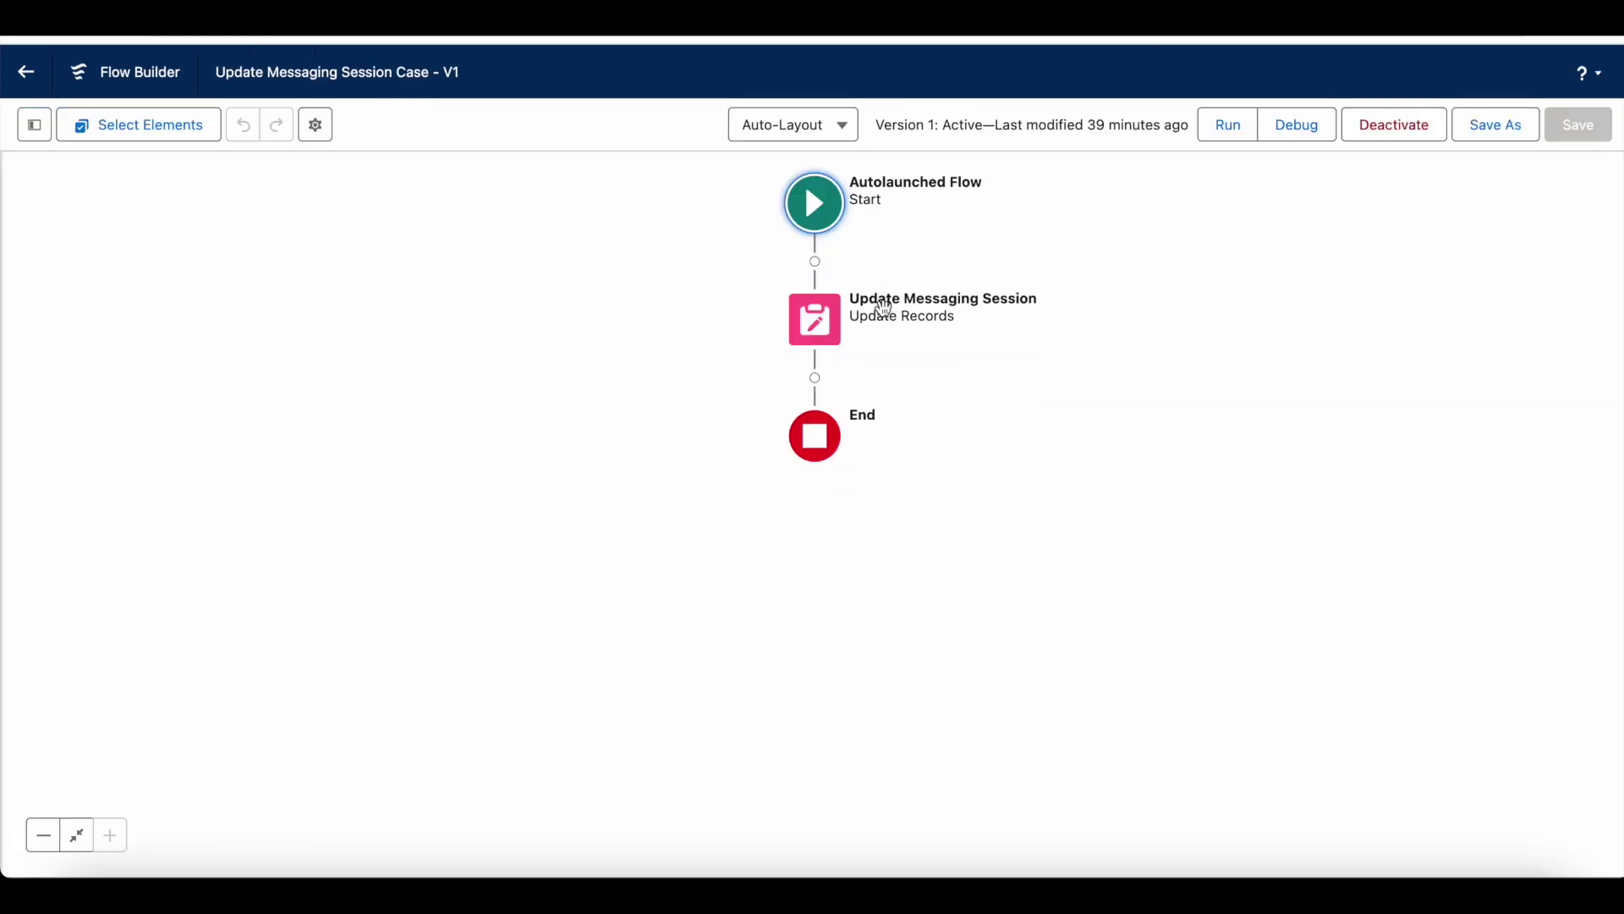
pyautogui.click(880, 308)
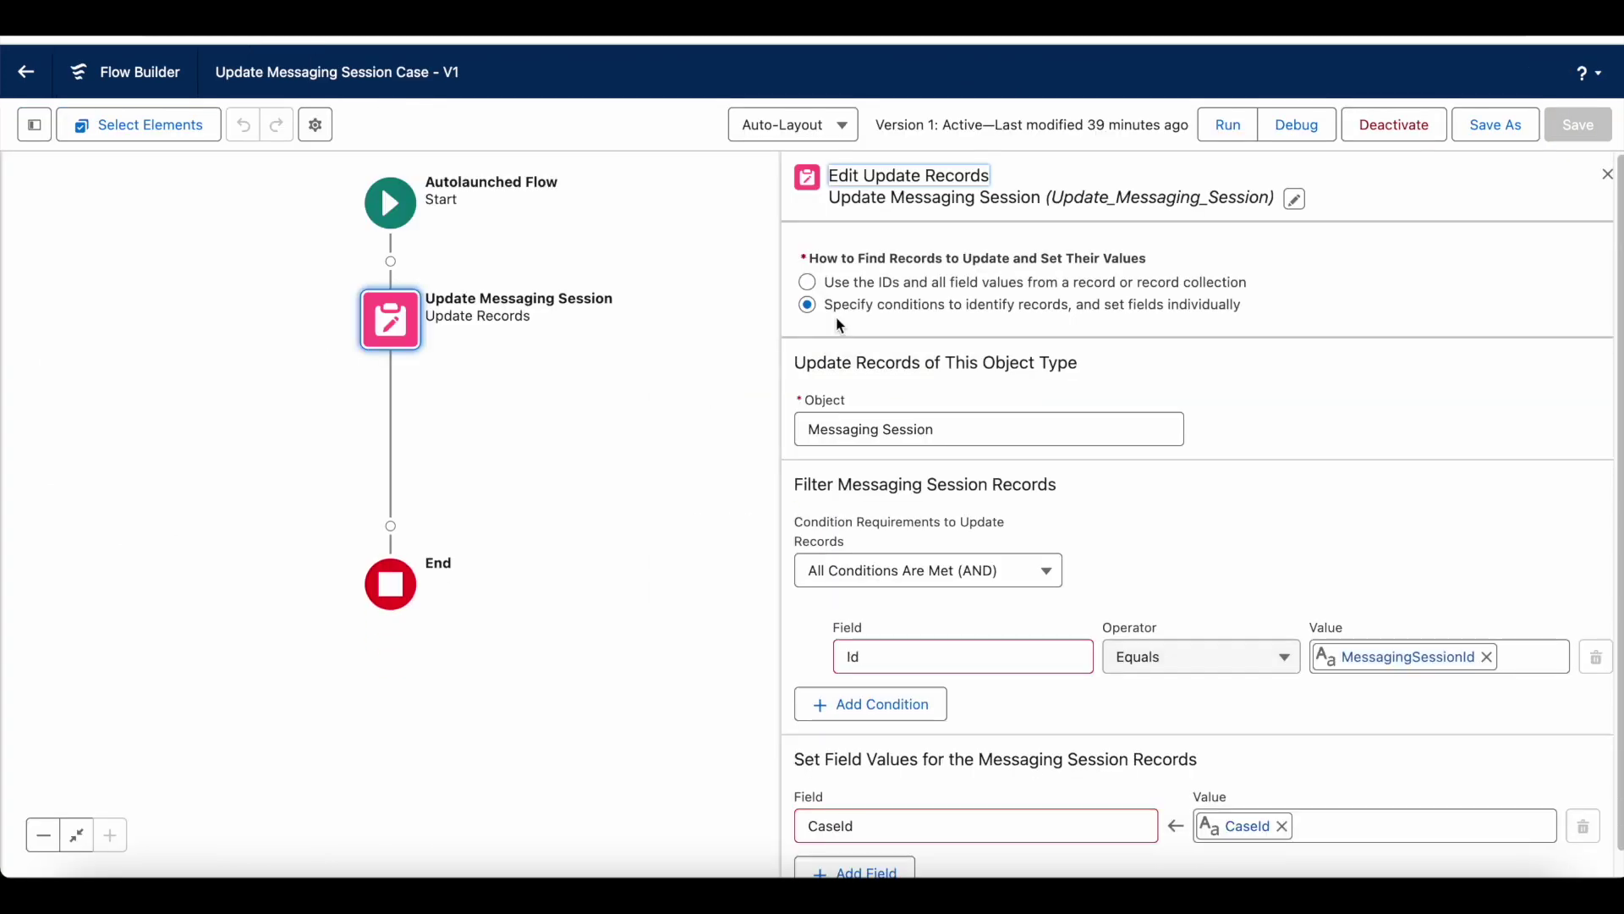
pyautogui.scroll(-1, 1136, 535)
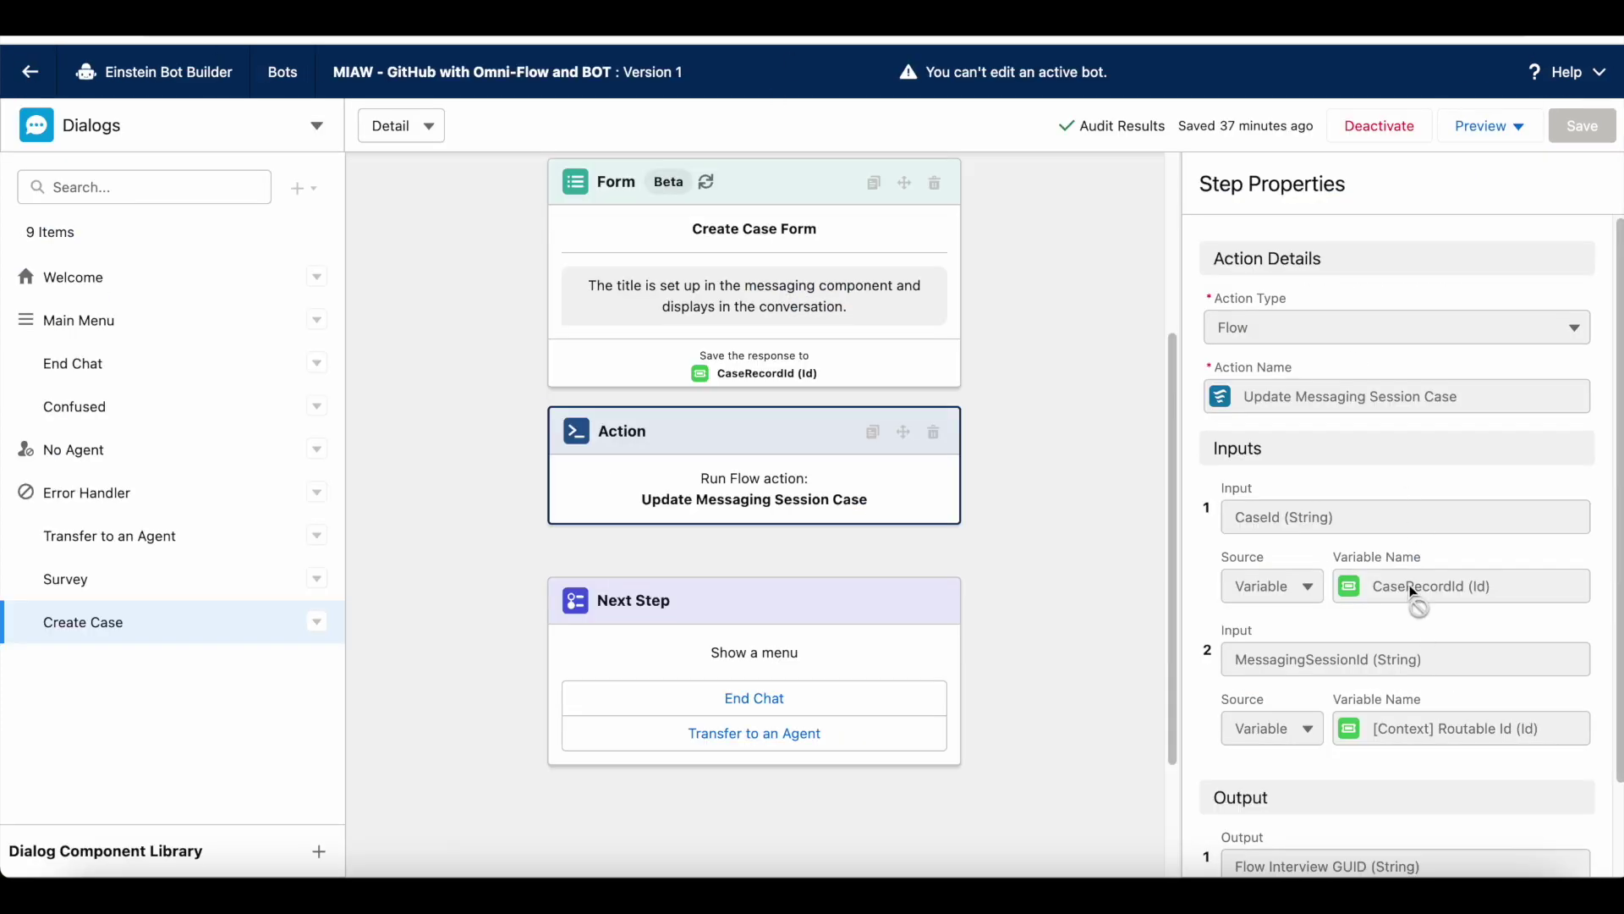
# Confirm the form saves to CaseRecordId and the flow action maps it as input.
pyautogui.doubleClick(774, 374)
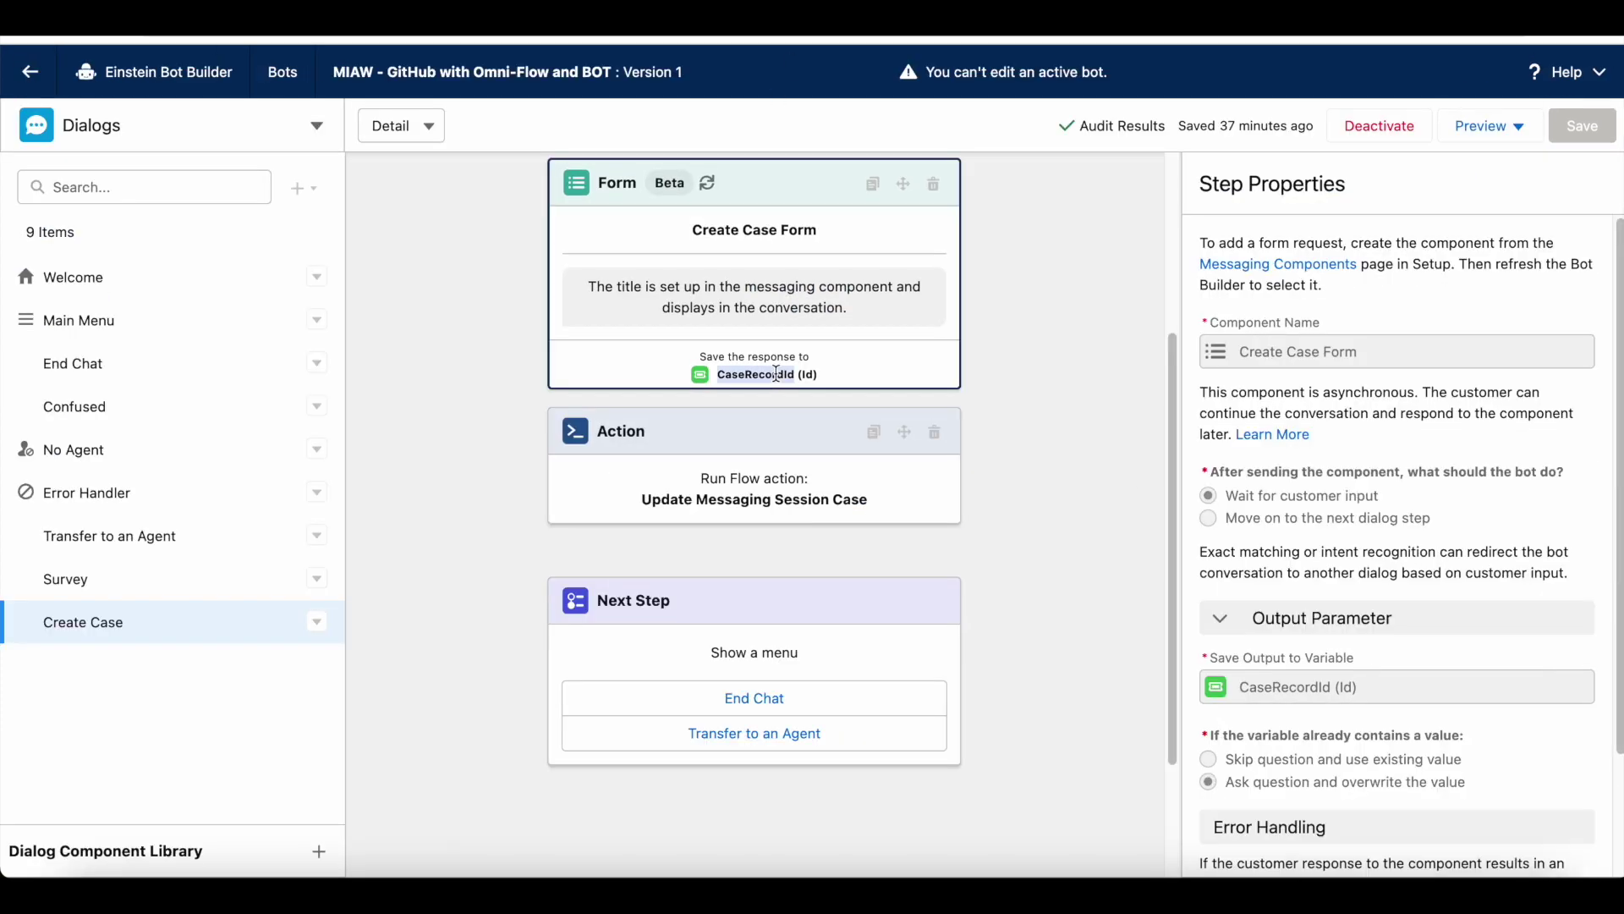
pyautogui.click(743, 488)
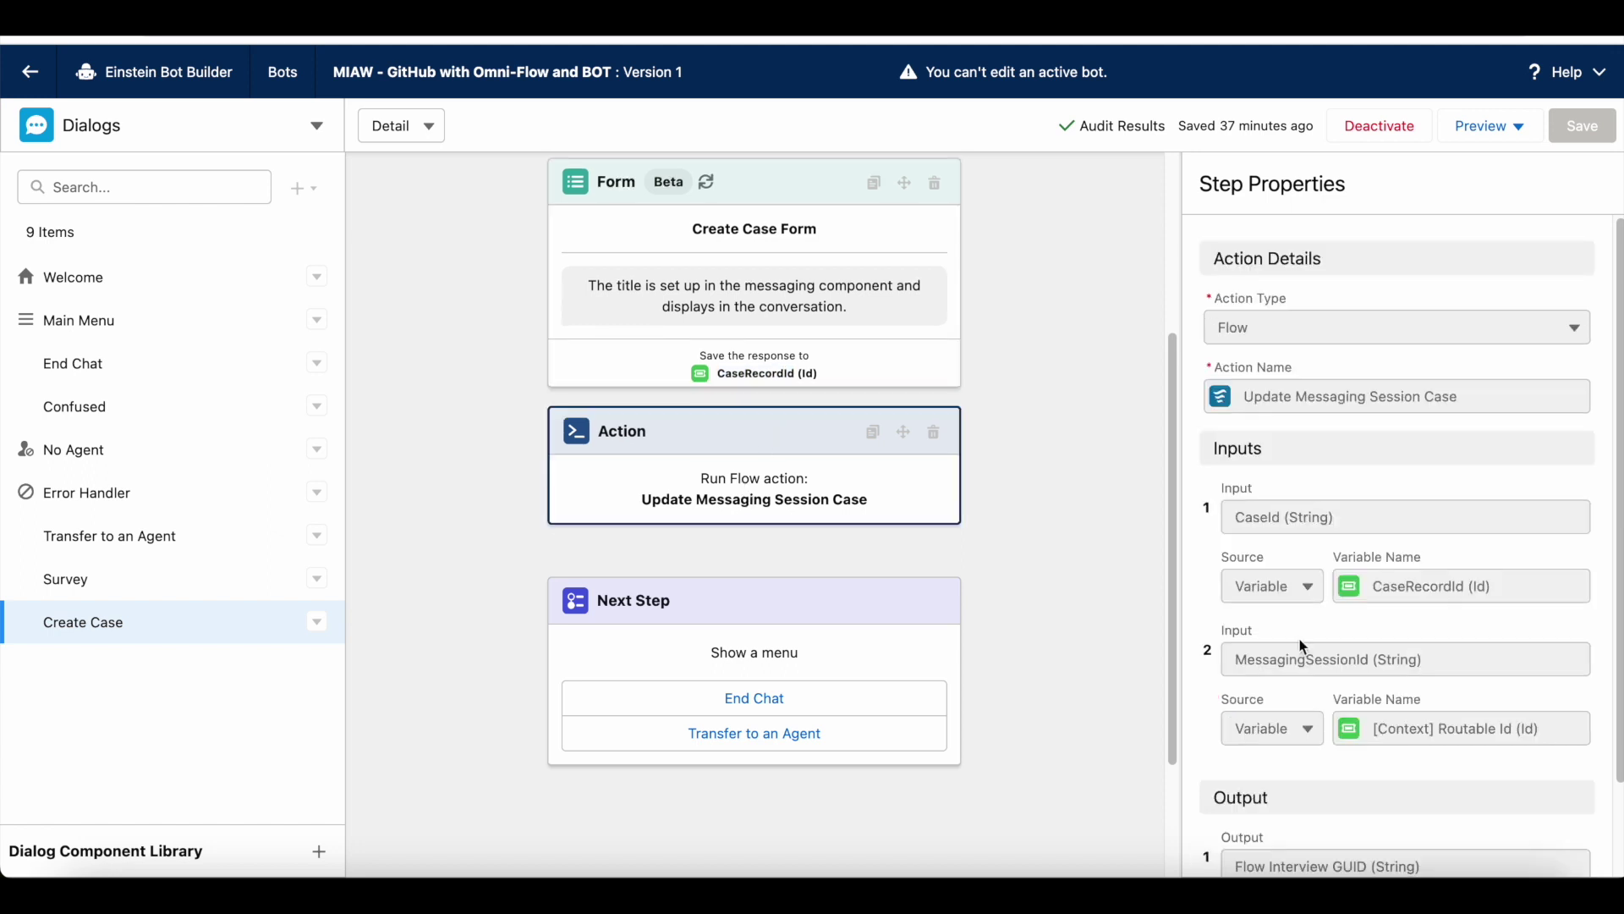
pyautogui.scroll(-2, 1425, 660)
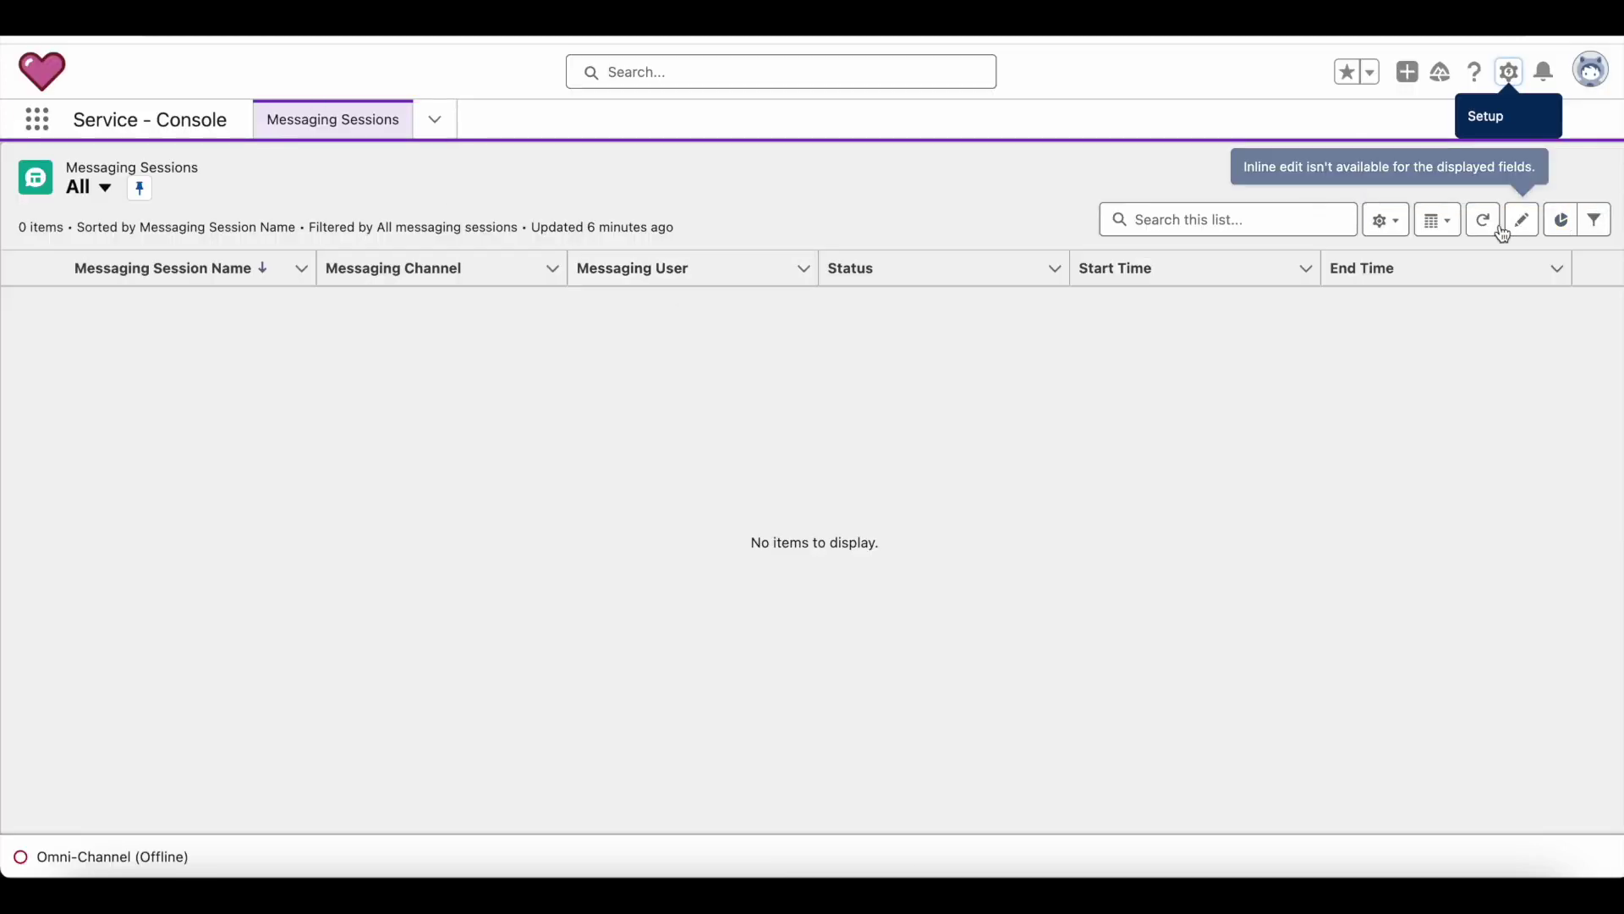
# Refresh the empty Messaging Sessions list and move to the MIAW test site.
pyautogui.click(1483, 219)
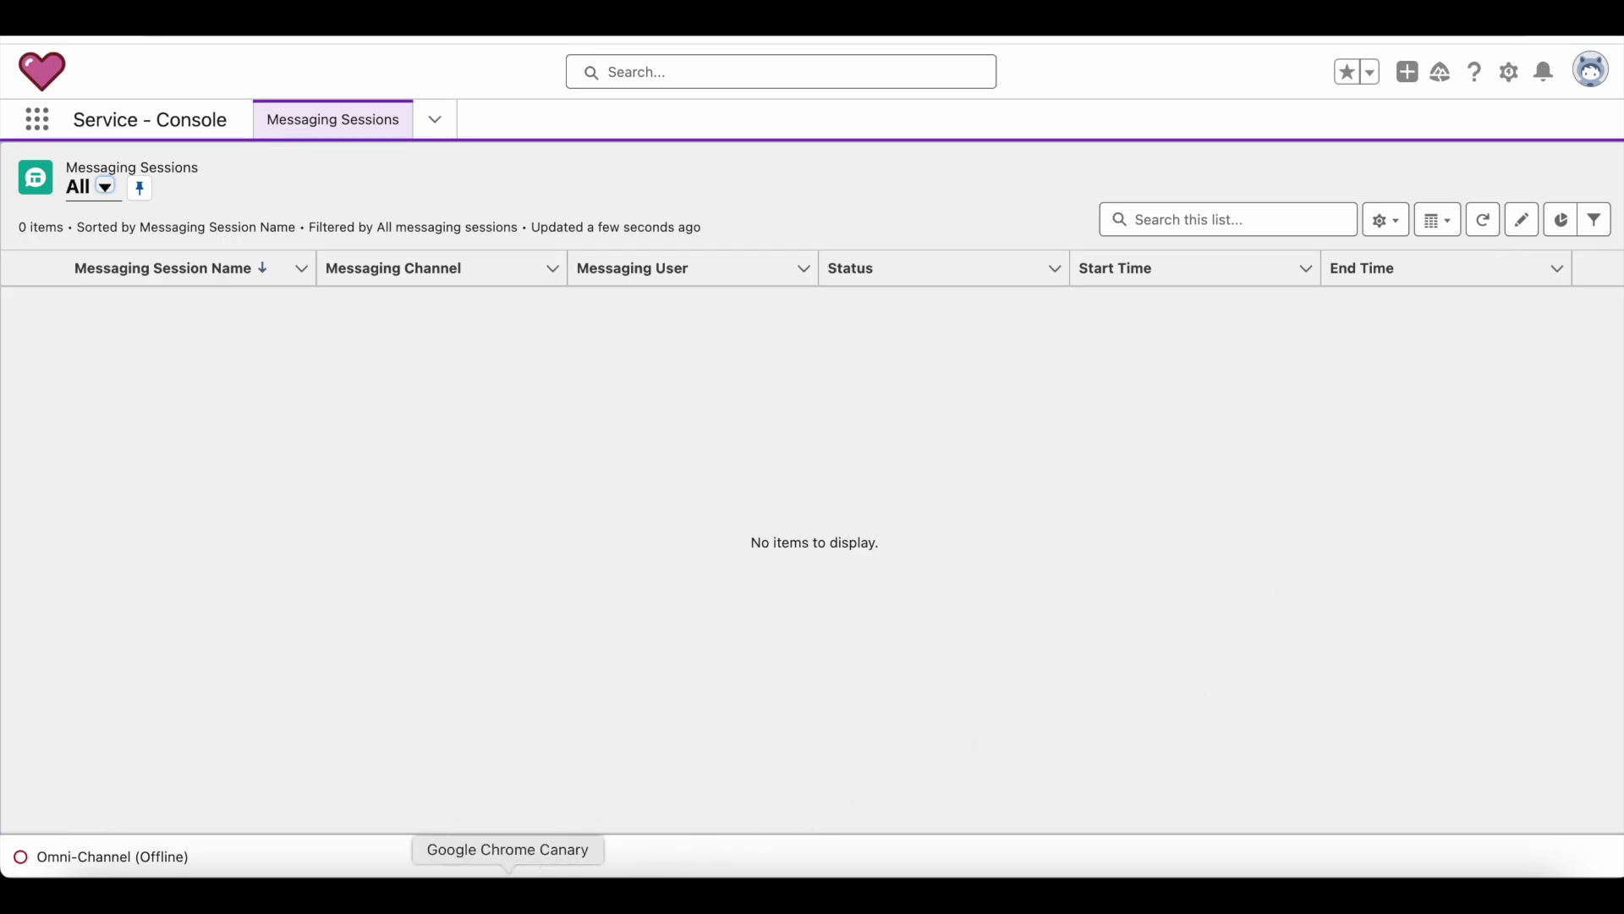
pyautogui.click(507, 872)
# Start a test chat conversation with Name and Email filled in.
pyautogui.click(1579, 822)
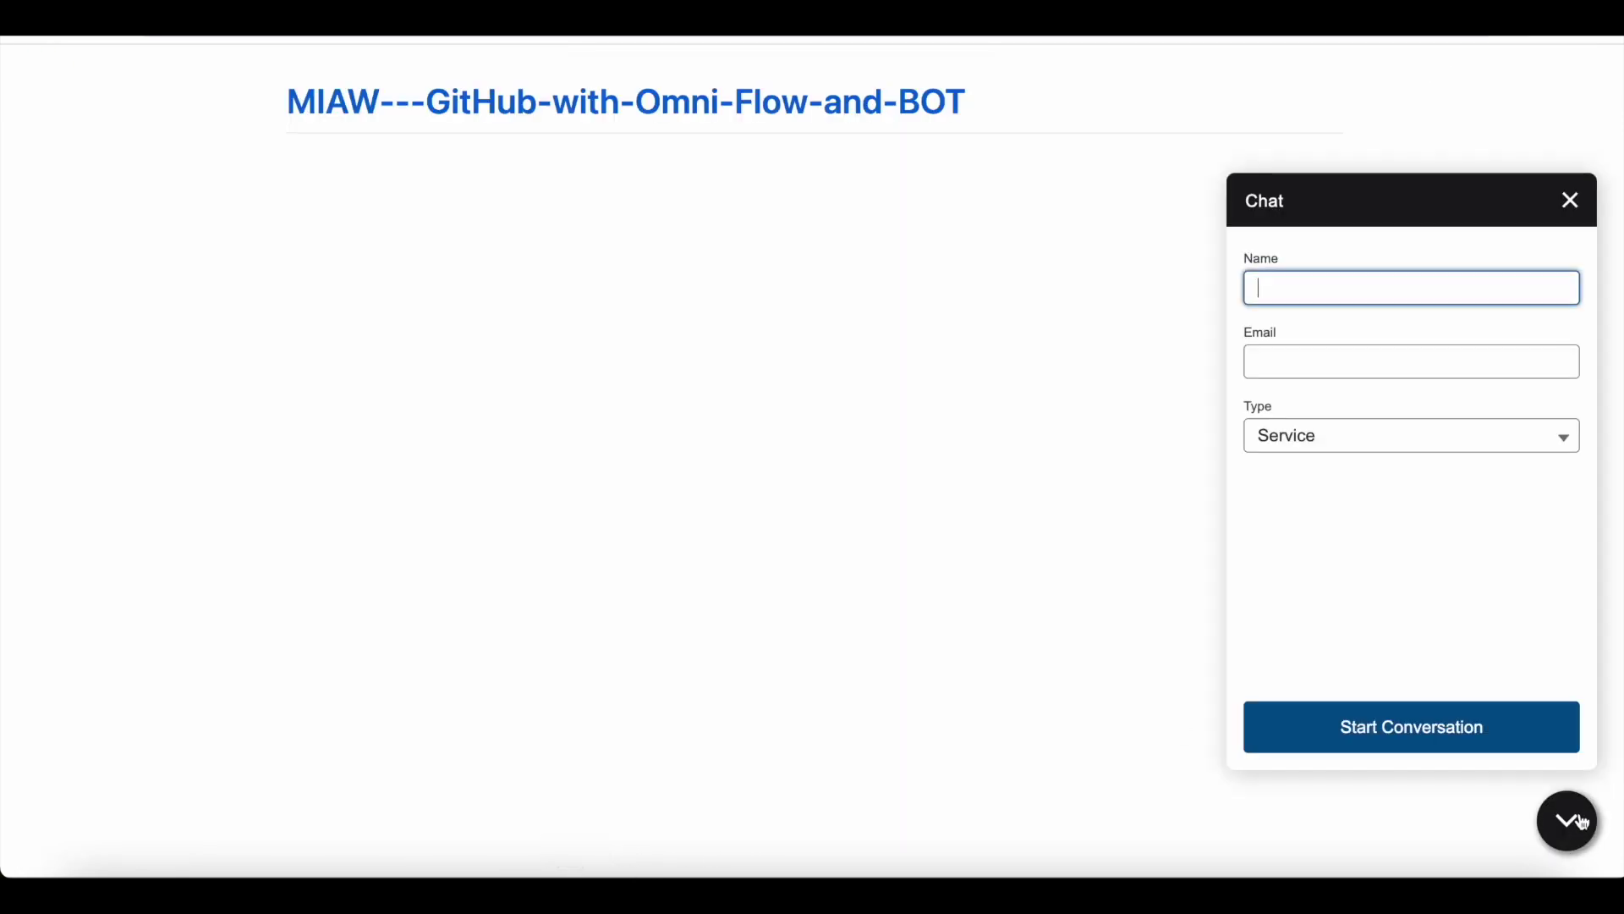
pyautogui.write('Test')
pyautogui.press('Tab')
pyautogui.write('T')
pyautogui.write('test')
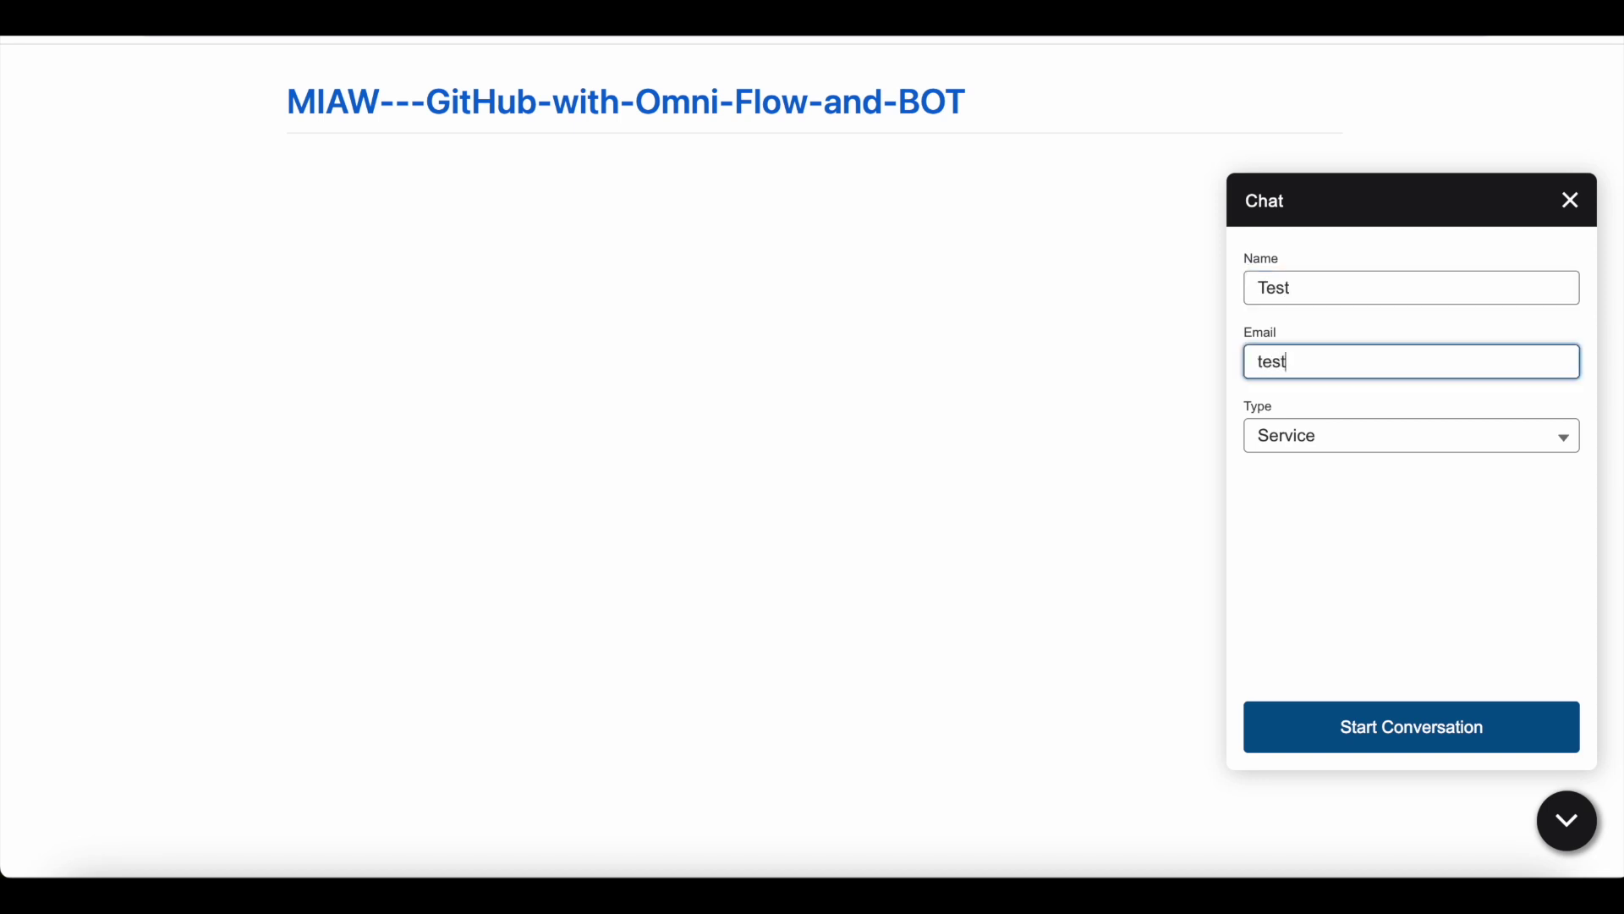
pyautogui.write('@')
pyautogui.write('est.com')
pyautogui.click(1444, 724)
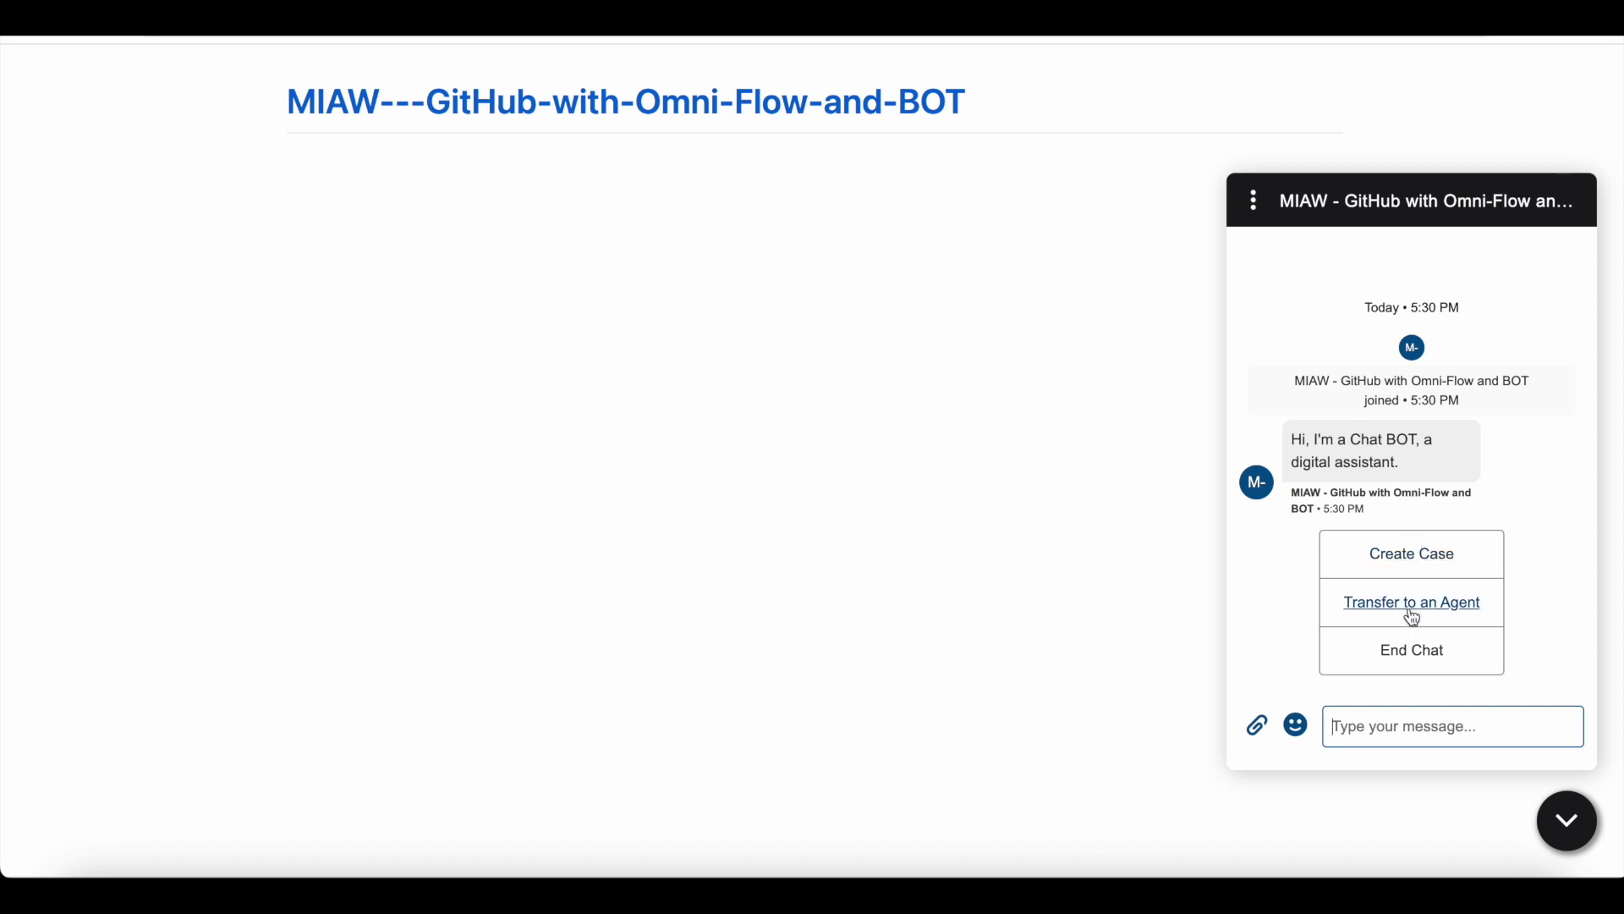
# Have the bot create a case, filling the Create Case Form with subject Testing and description Testing form.
pyautogui.click(1412, 558)
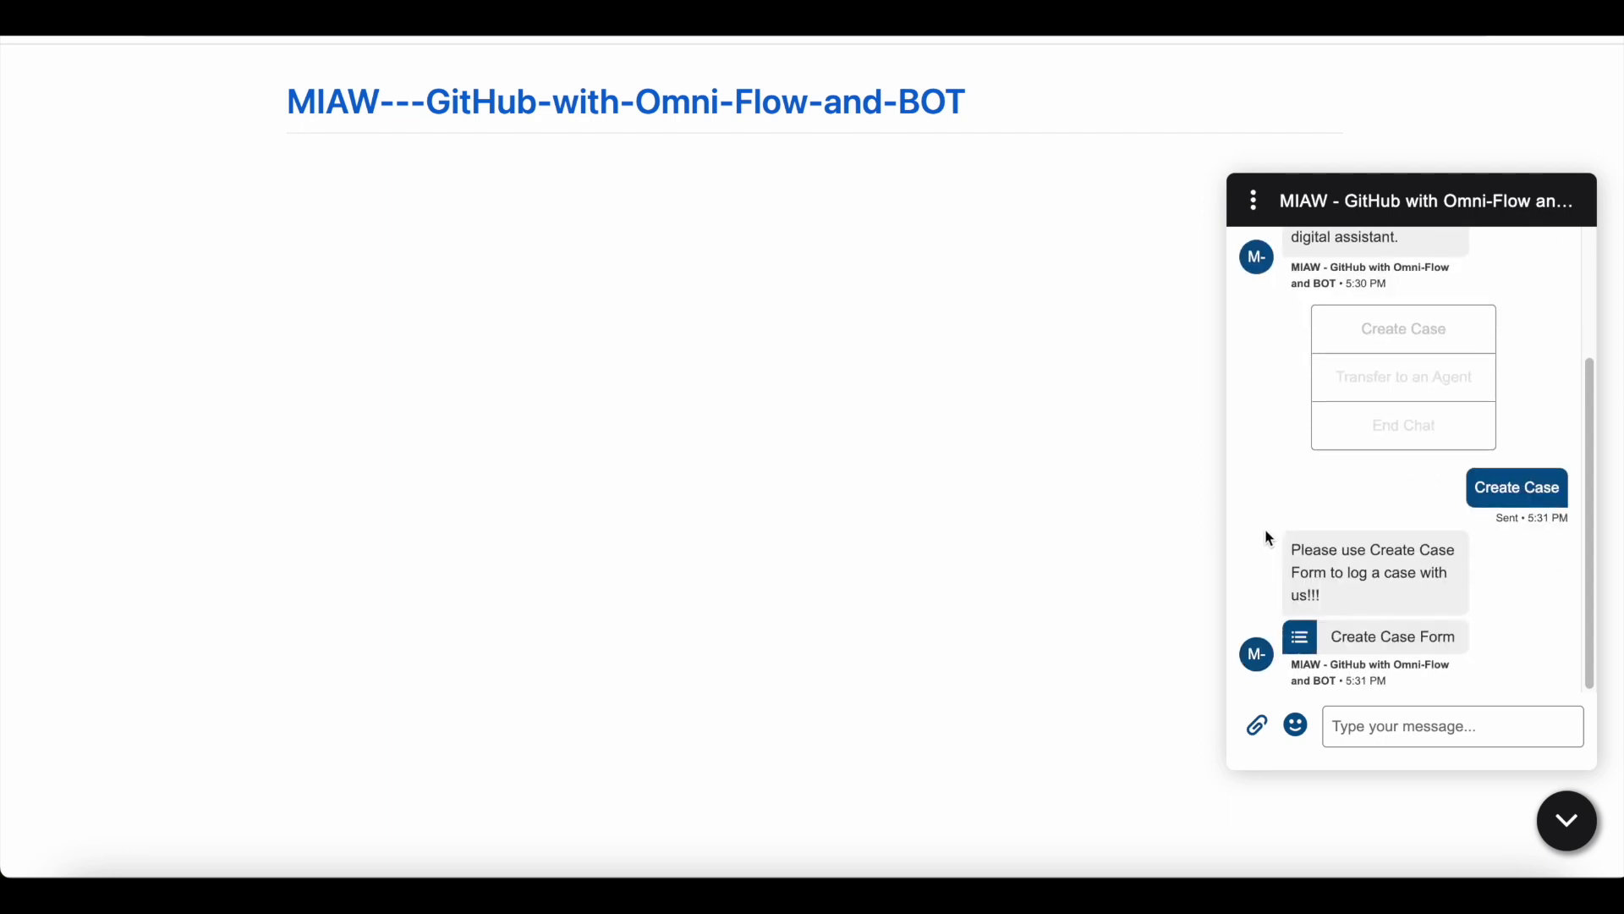
pyautogui.click(1389, 649)
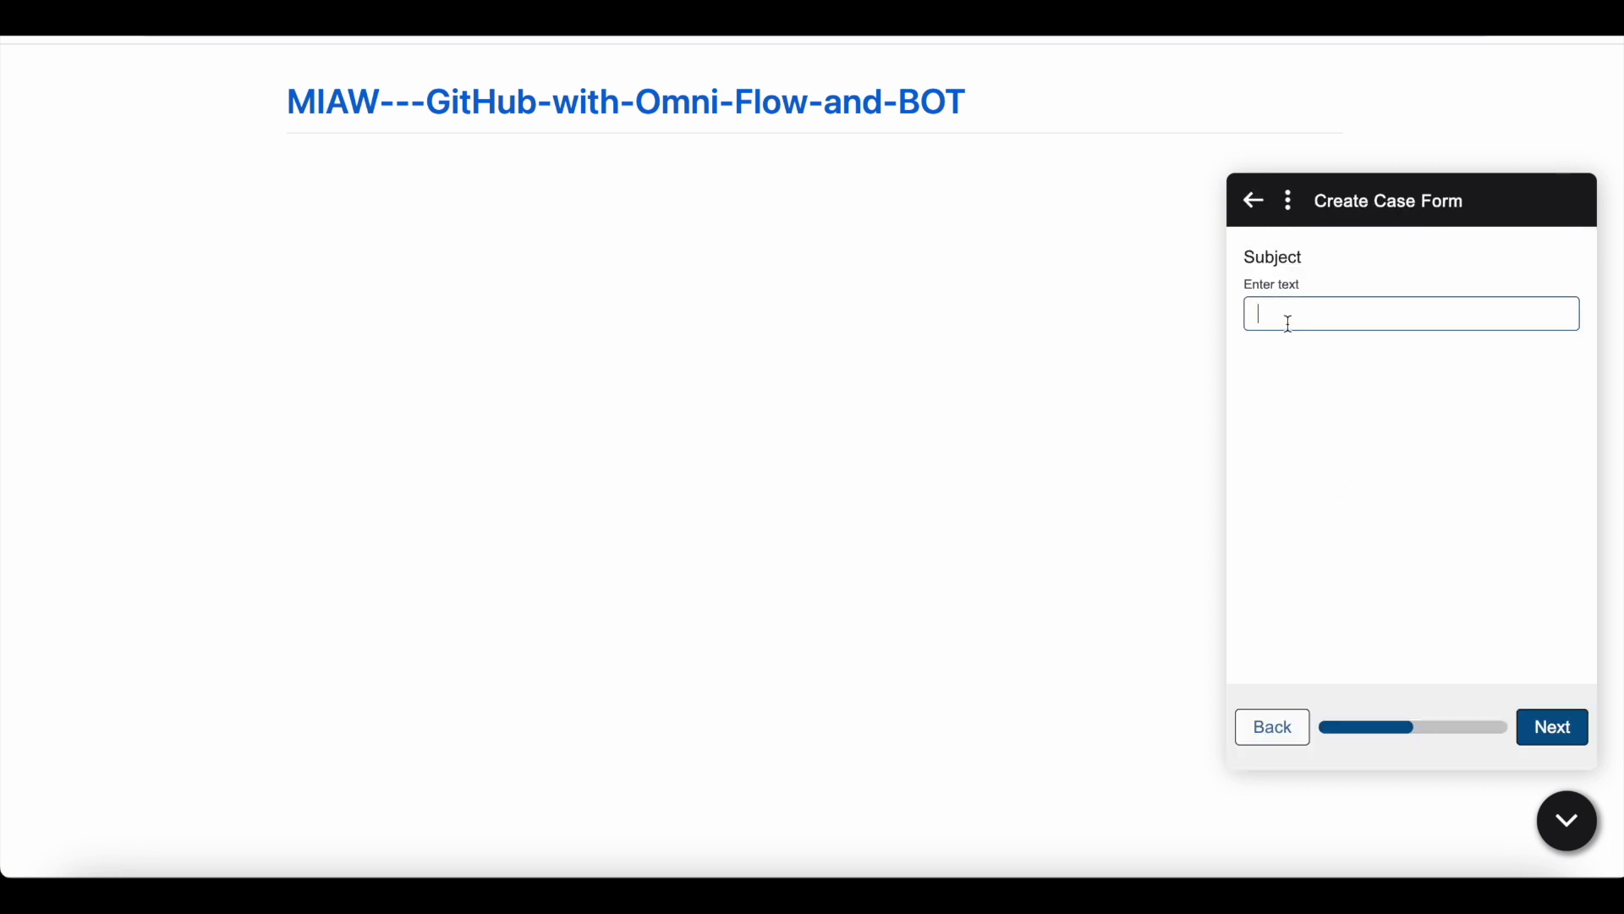
pyautogui.write('Testing')
pyautogui.click(1551, 726)
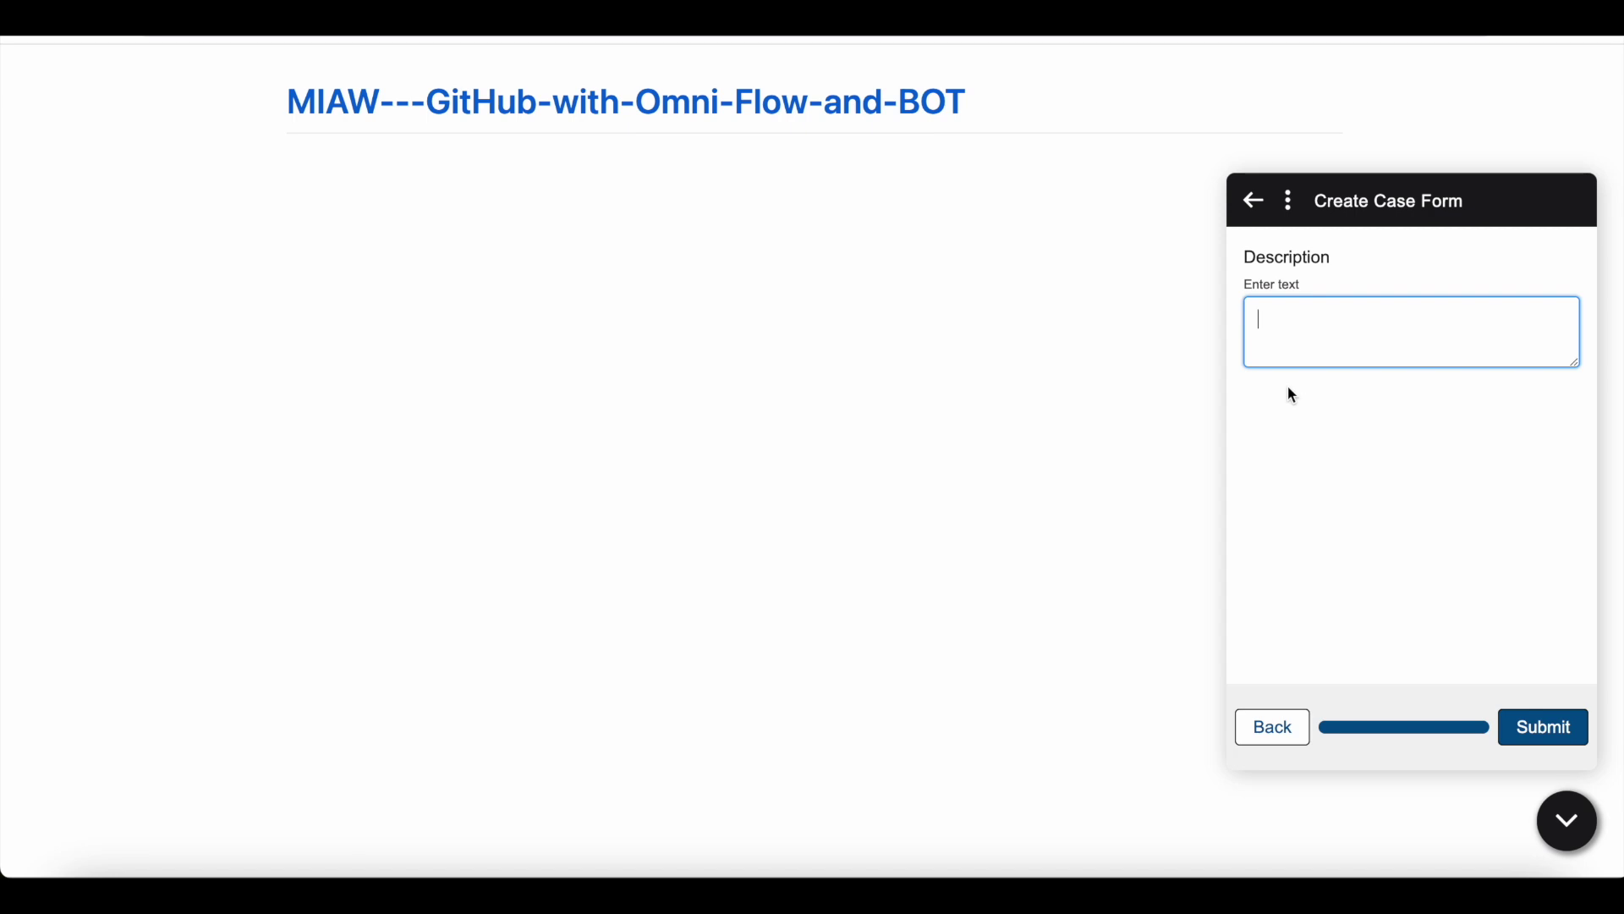
pyautogui.write('Testing form')
pyautogui.click(1543, 727)
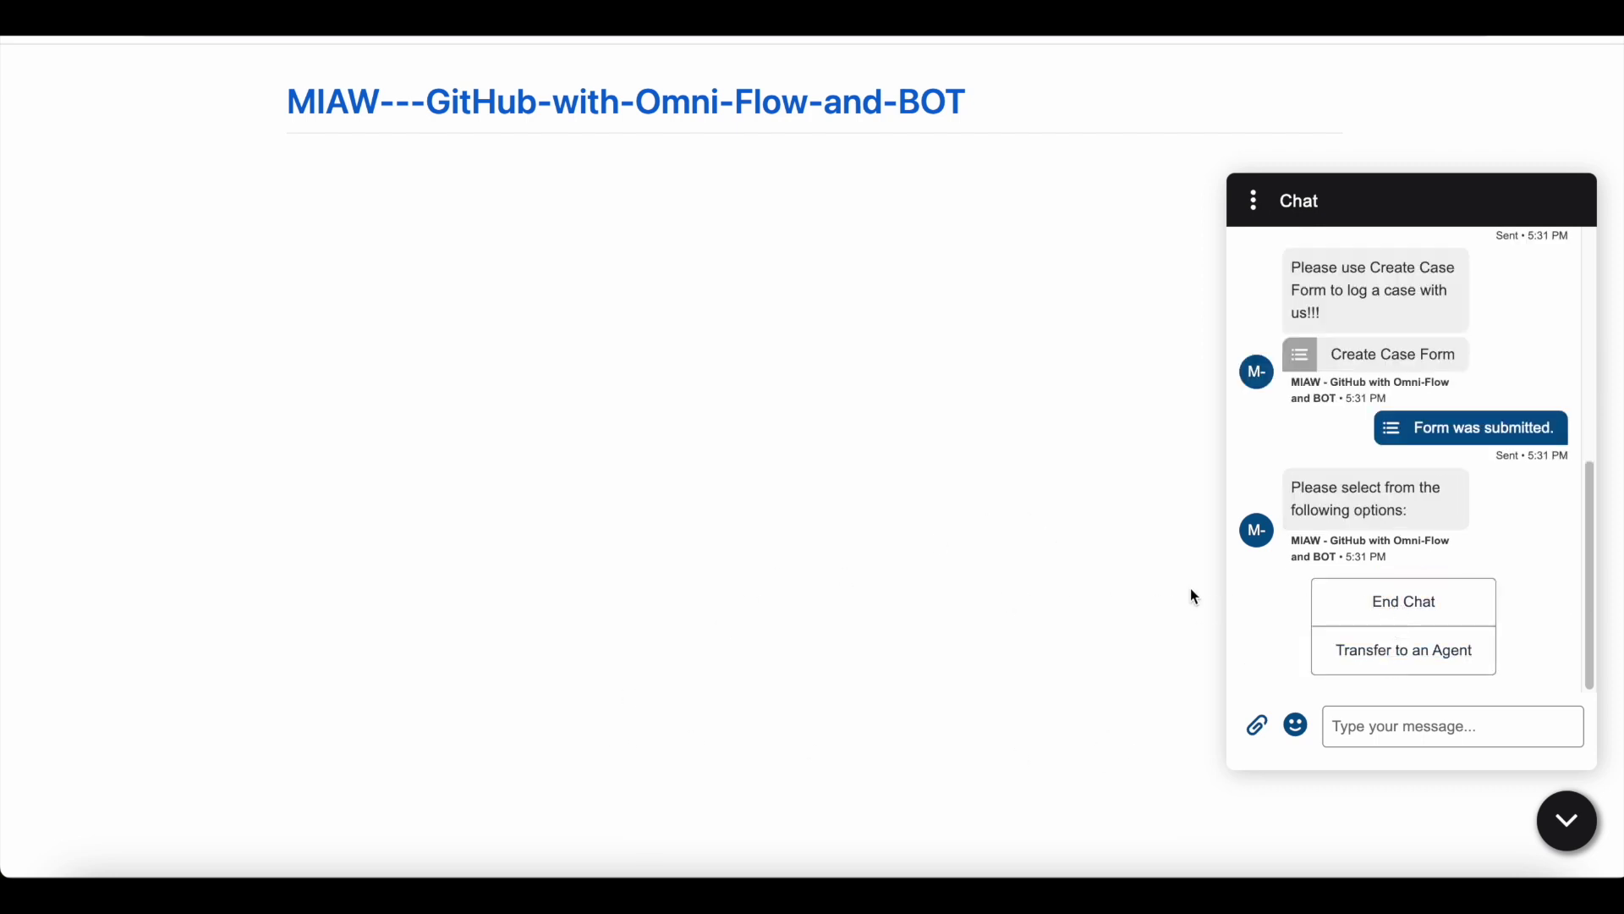
# Open messaging session MS-00000368 in the Service Console and its linked case 00006178.
pyautogui.click(439, 888)
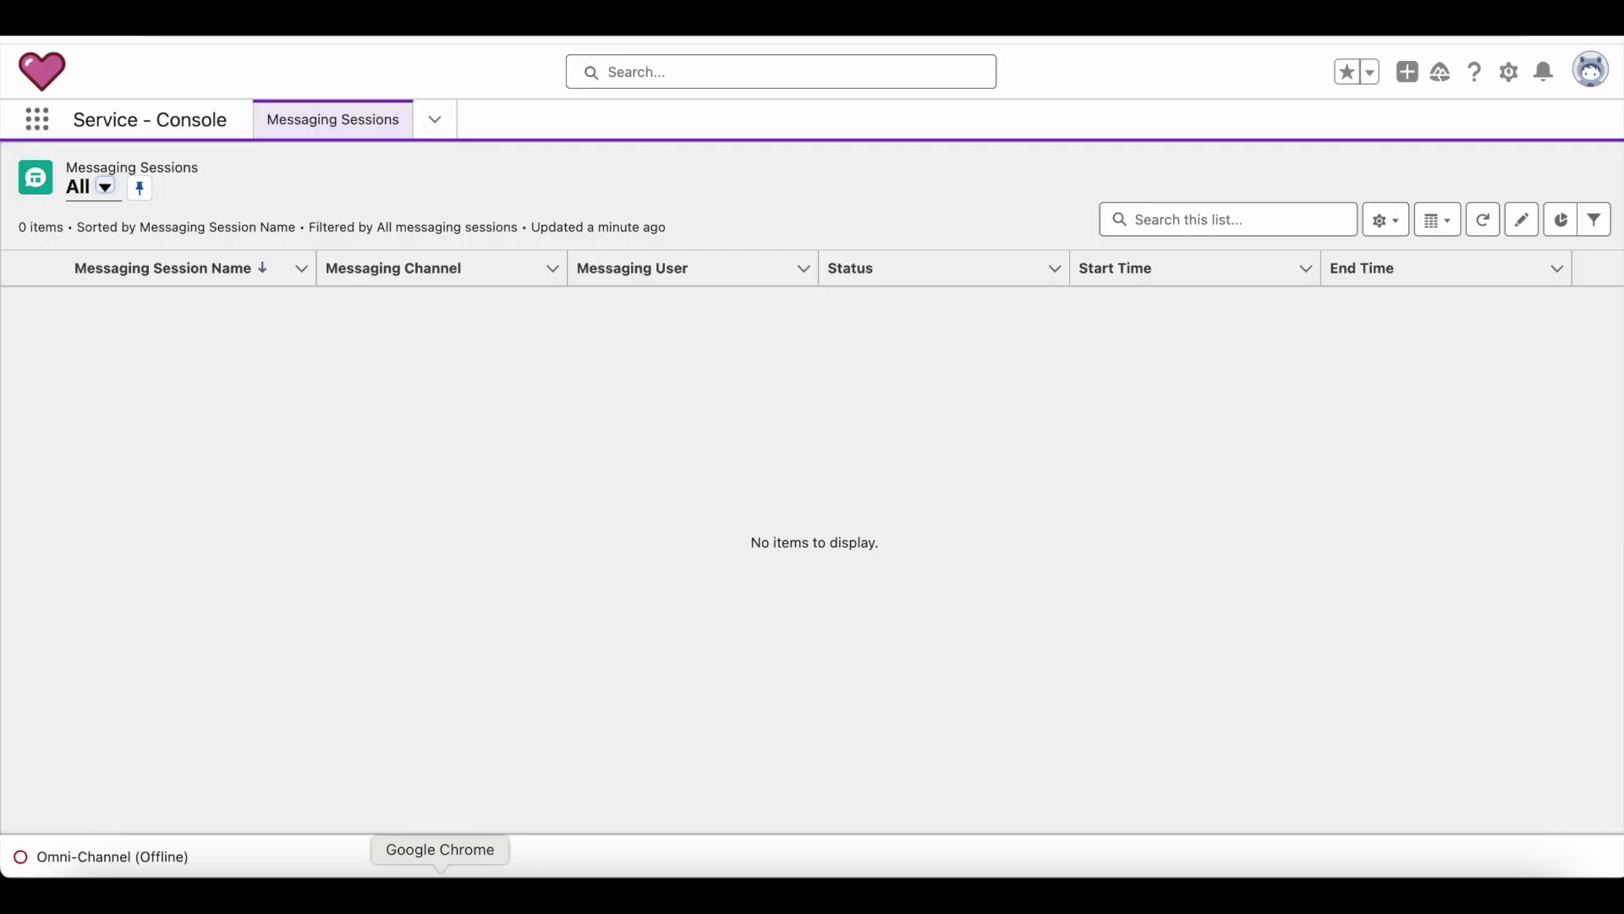
pyautogui.click(1482, 222)
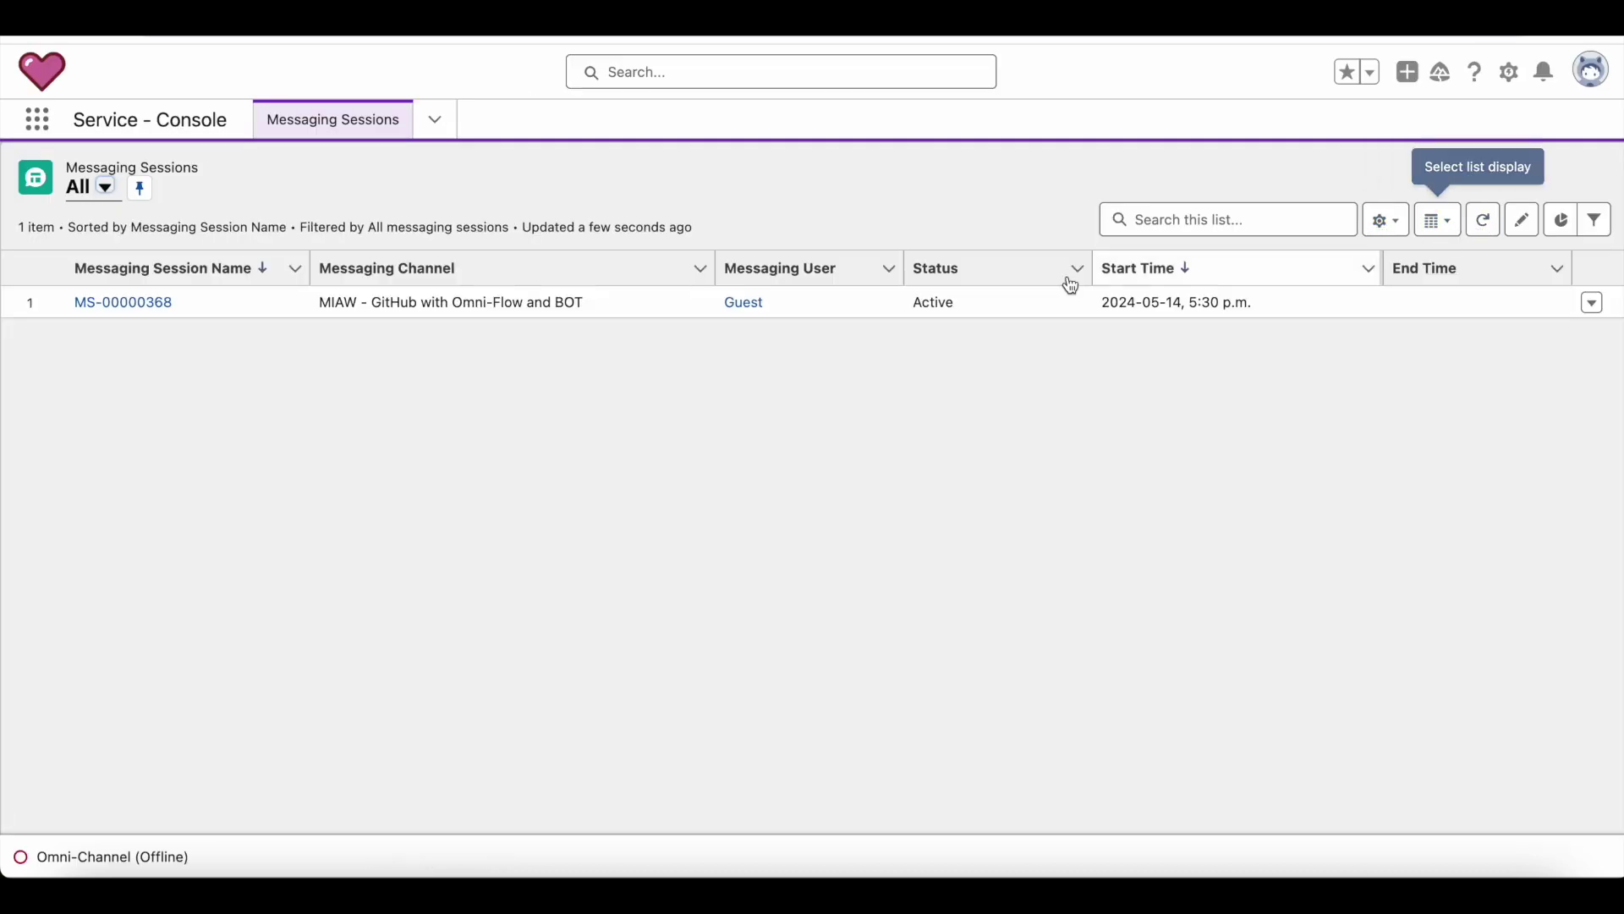
pyautogui.click(128, 303)
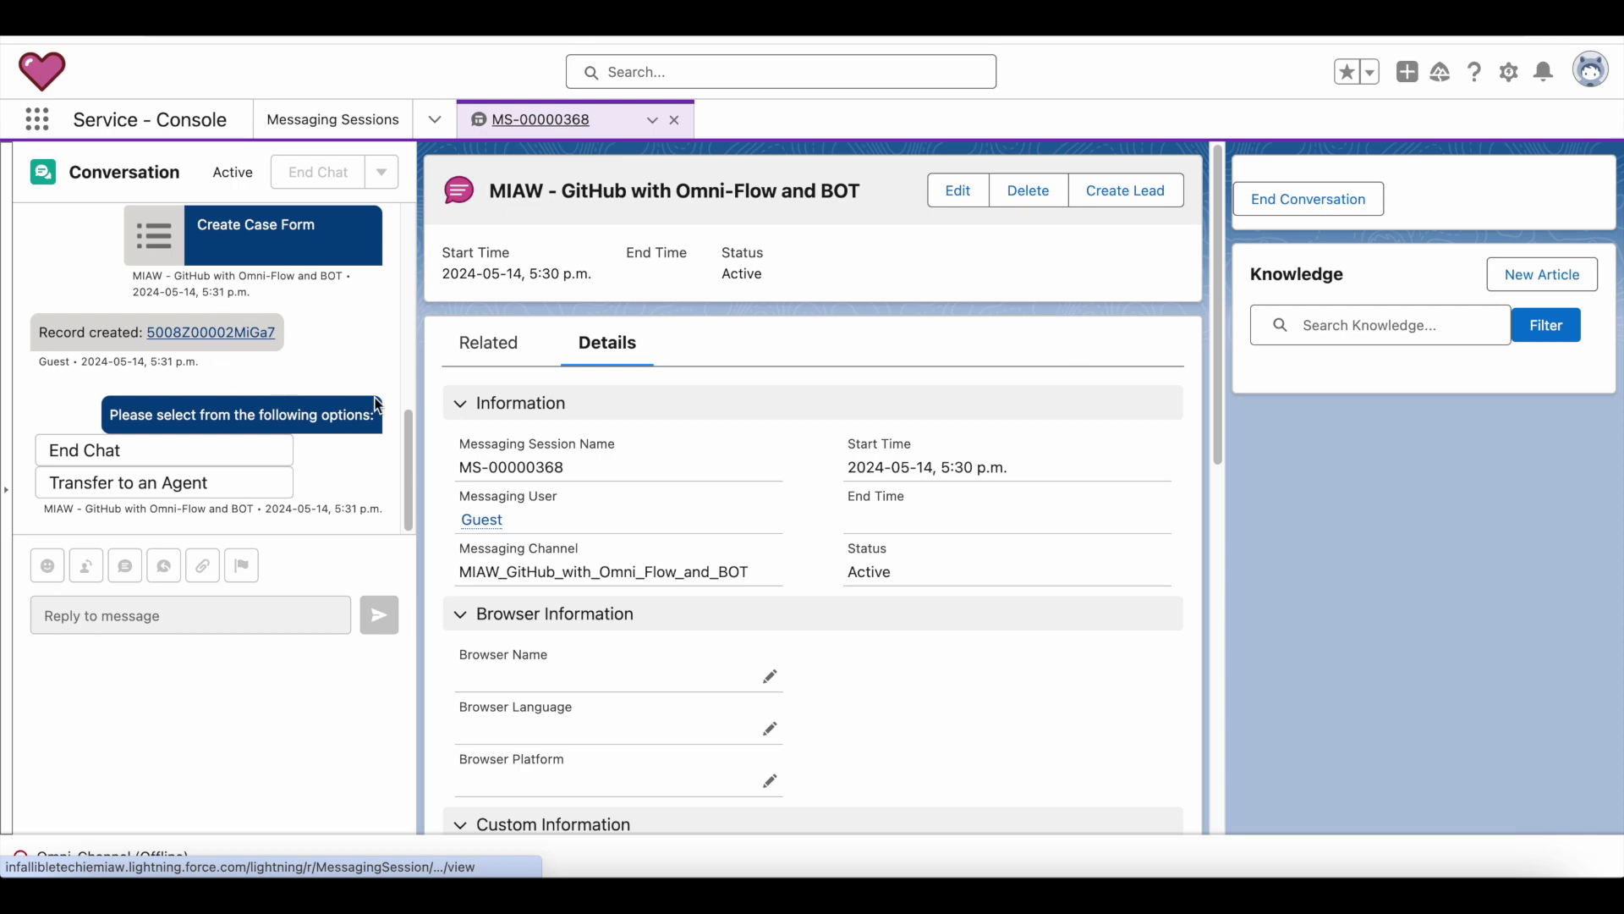
pyautogui.scroll(3, 275, 363)
pyautogui.scroll(-1, 761, 471)
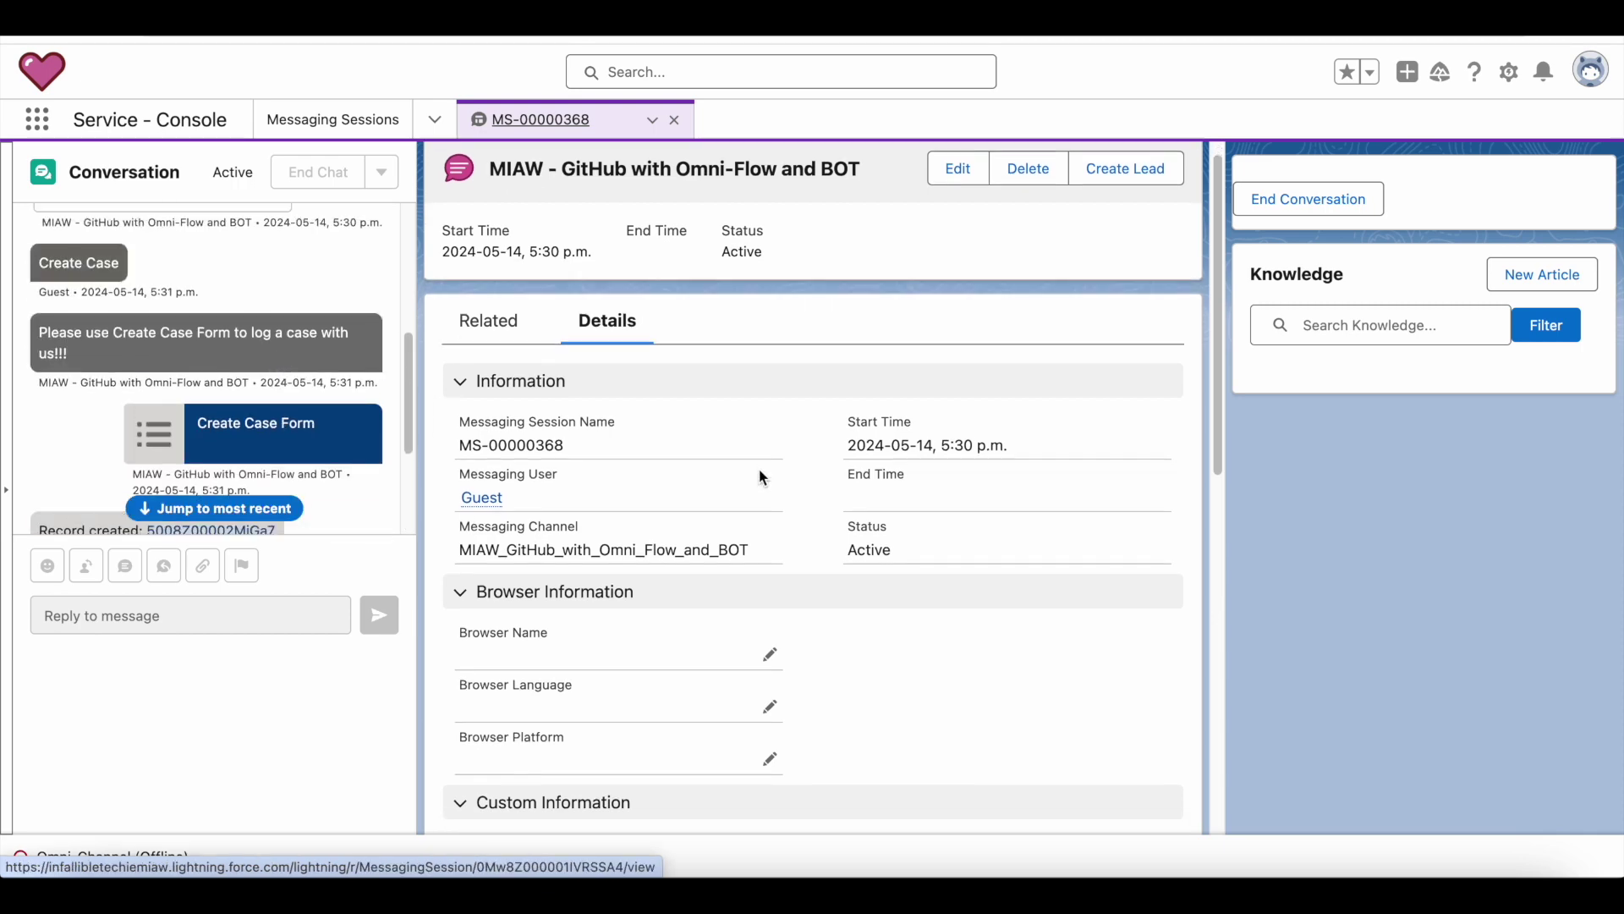
pyautogui.scroll(-3, 762, 472)
pyautogui.scroll(-1, 761, 472)
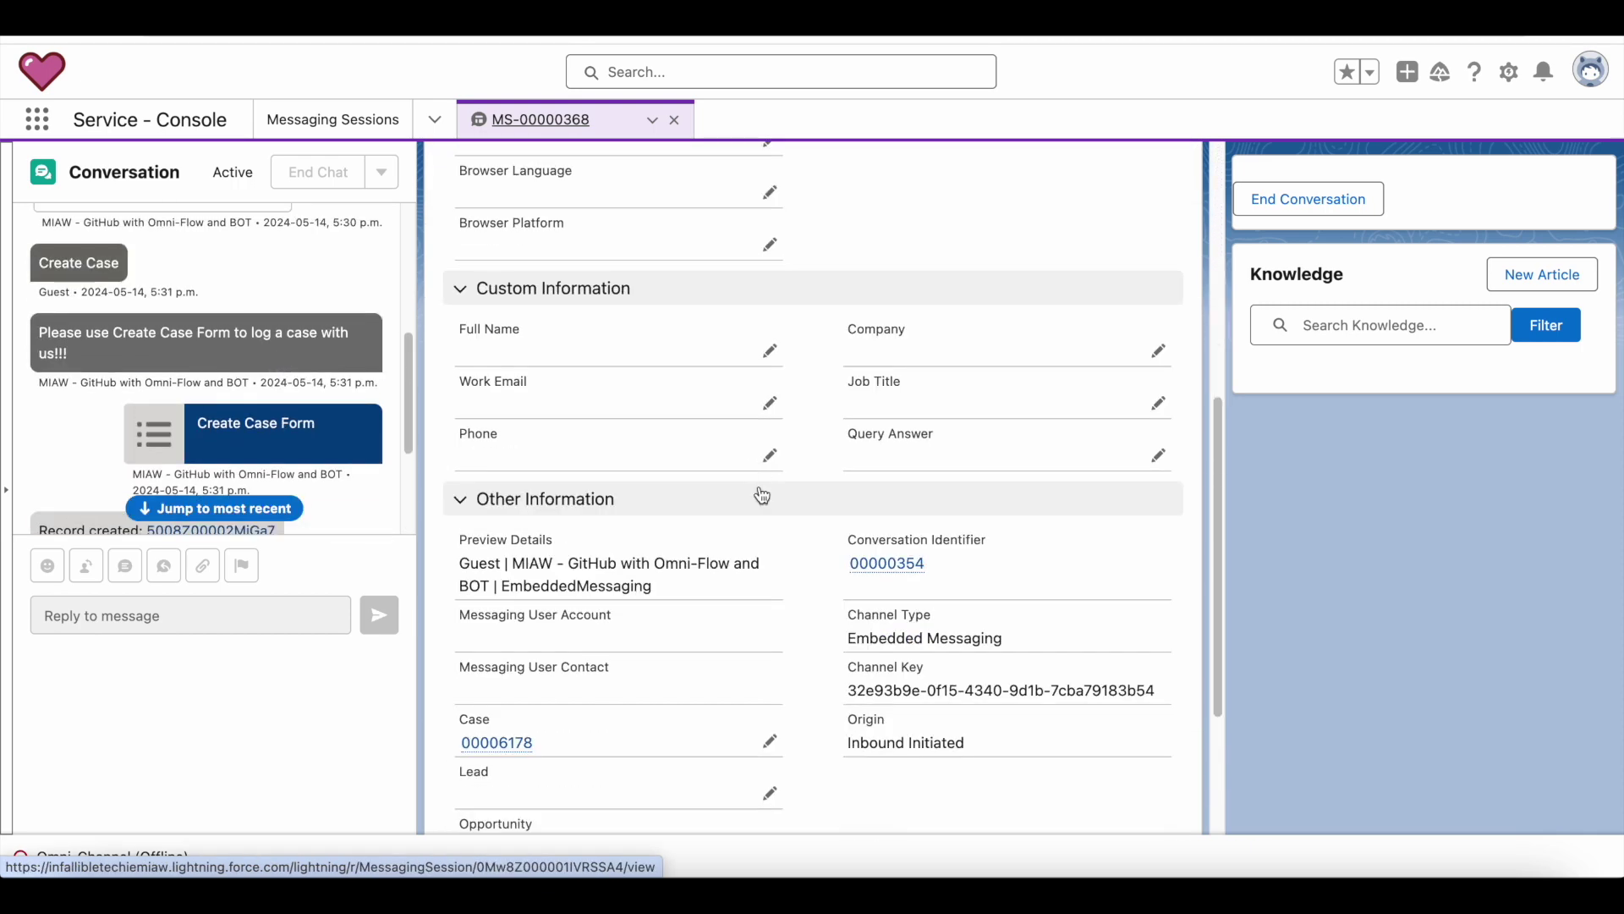
pyautogui.click(498, 742)
pyautogui.scroll(-2, 652, 440)
pyautogui.scroll(-3, 652, 439)
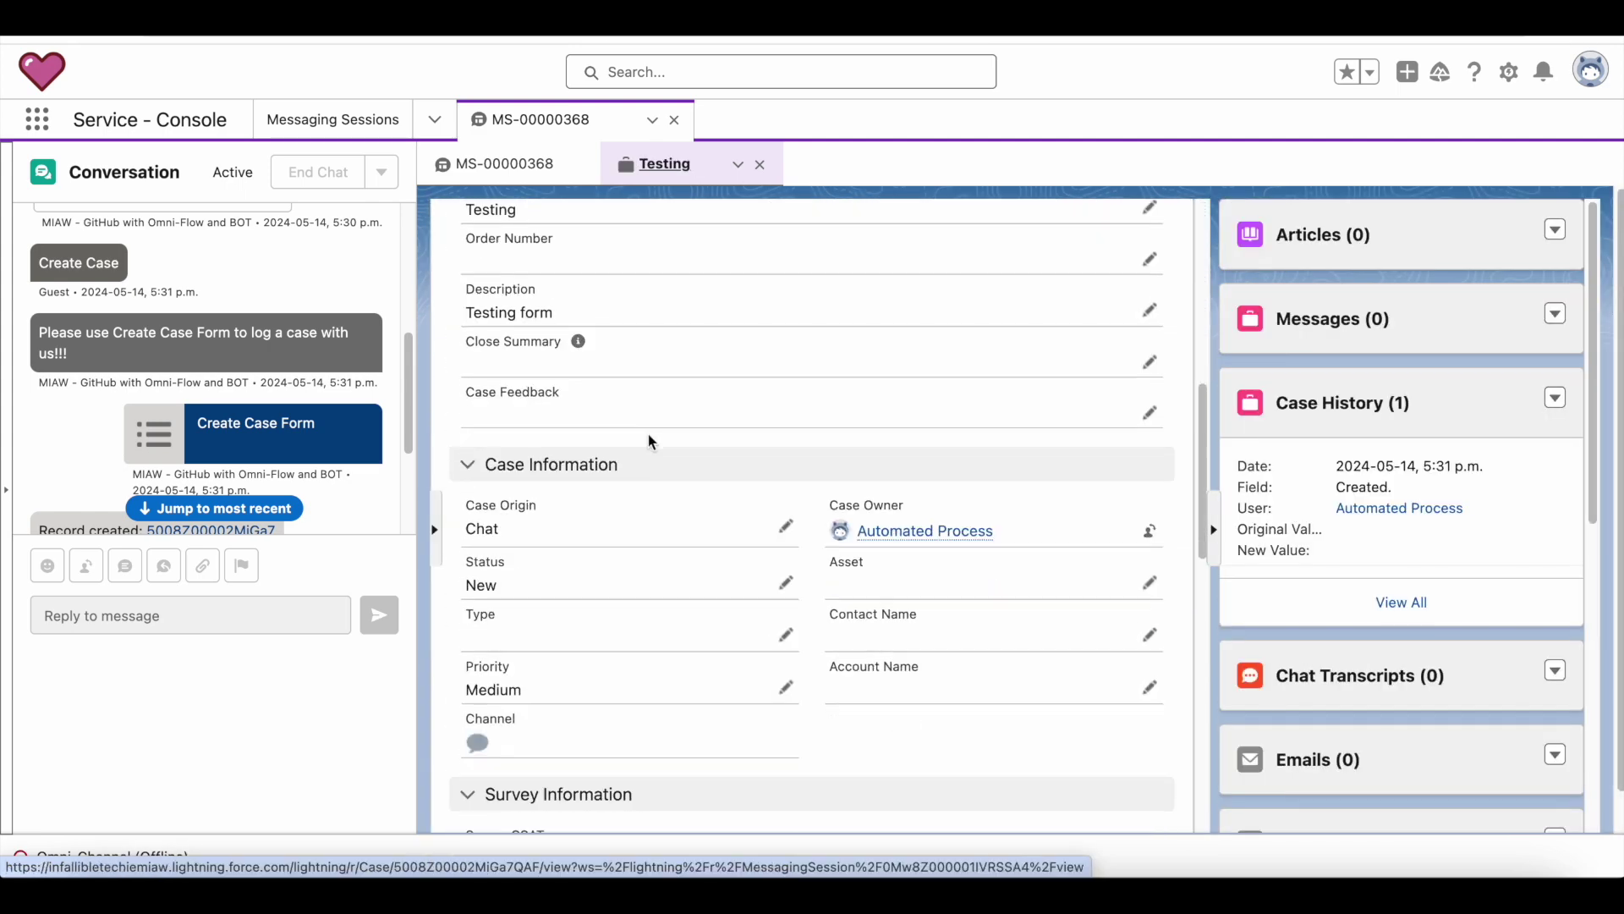
pyautogui.moveTo(474, 314); pyautogui.dragTo(542, 313)
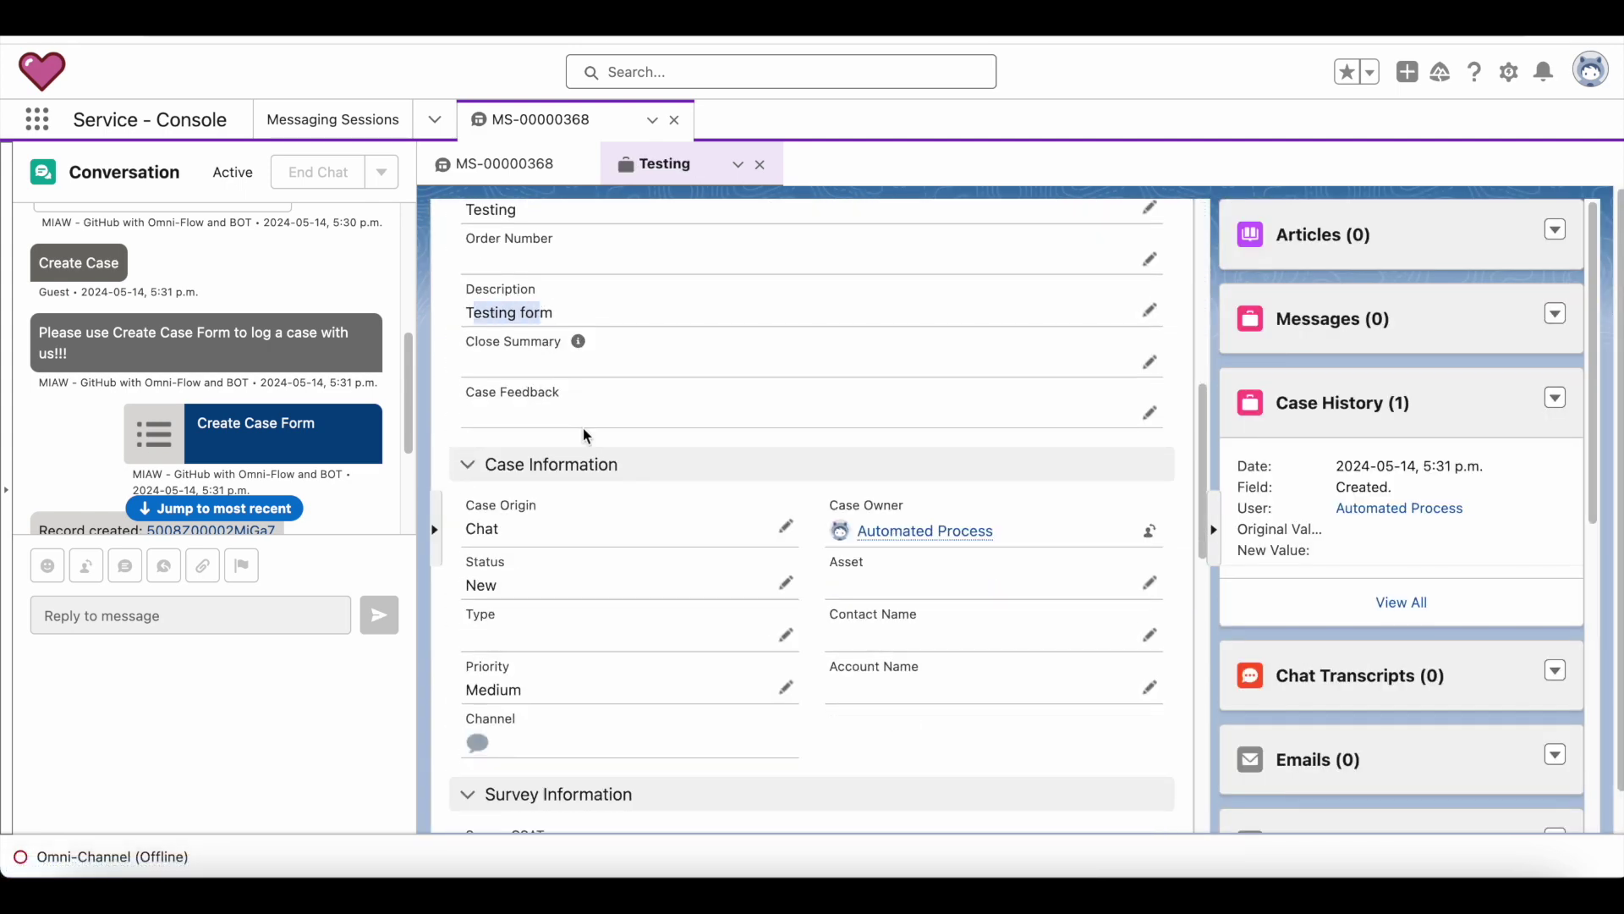
pyautogui.scroll(1, 584, 437)
pyautogui.scroll(1, 584, 437)
pyautogui.moveTo(525, 340); pyautogui.dragTo(464, 340)
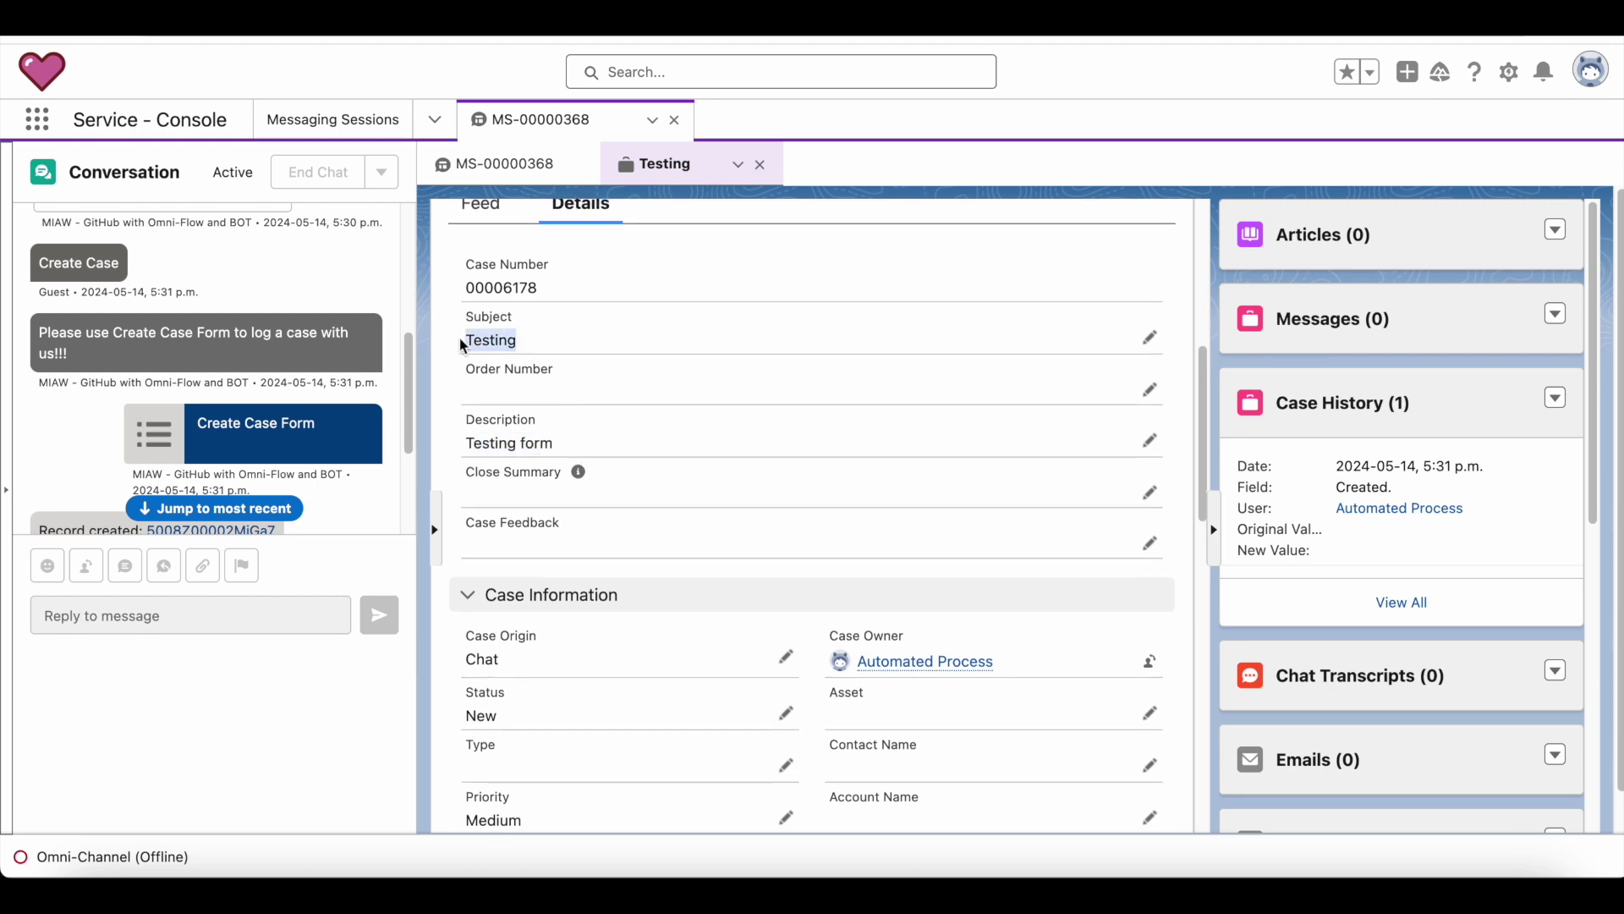